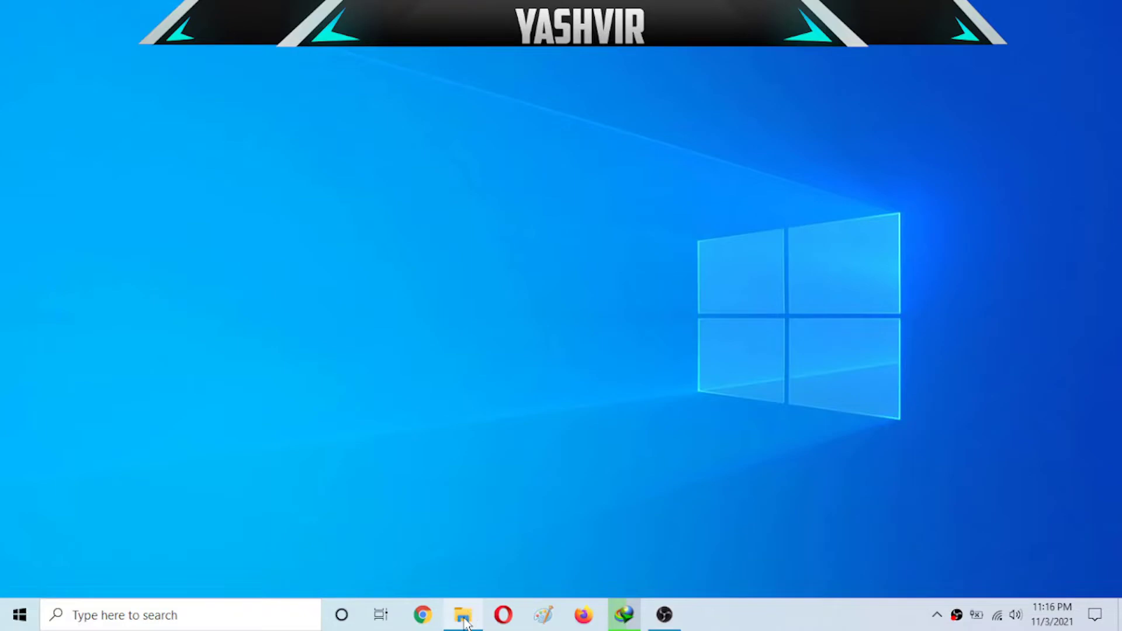
Step: Bring up the Flash folder and check the progress of the firmware zip download
click(463, 615)
drag(470, 51, 694, 51)
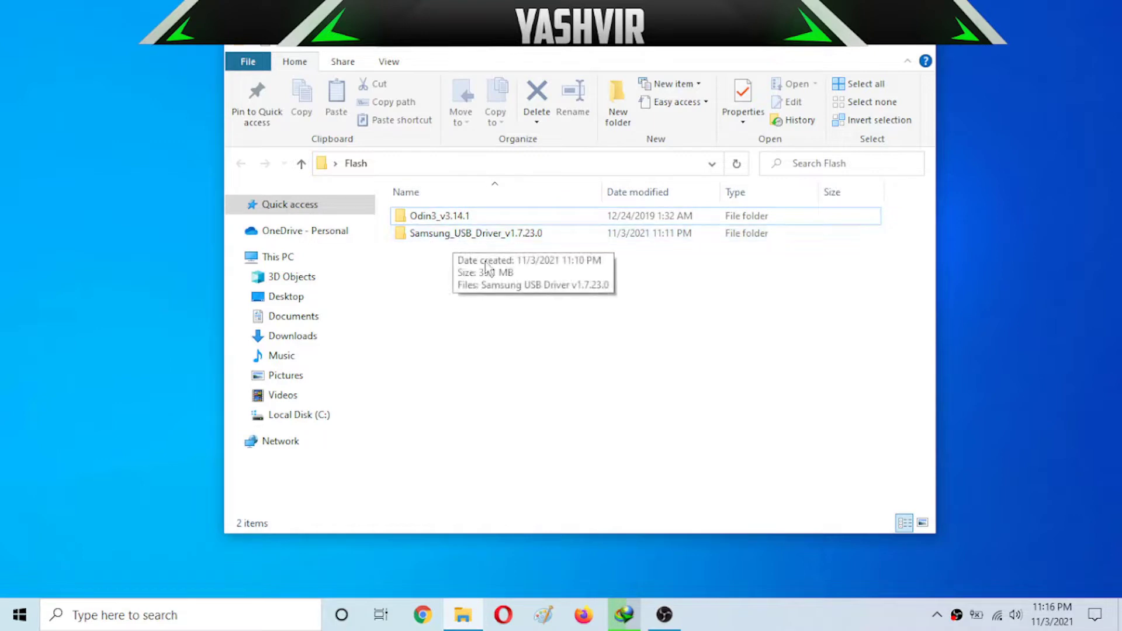
mouse_move(625, 617)
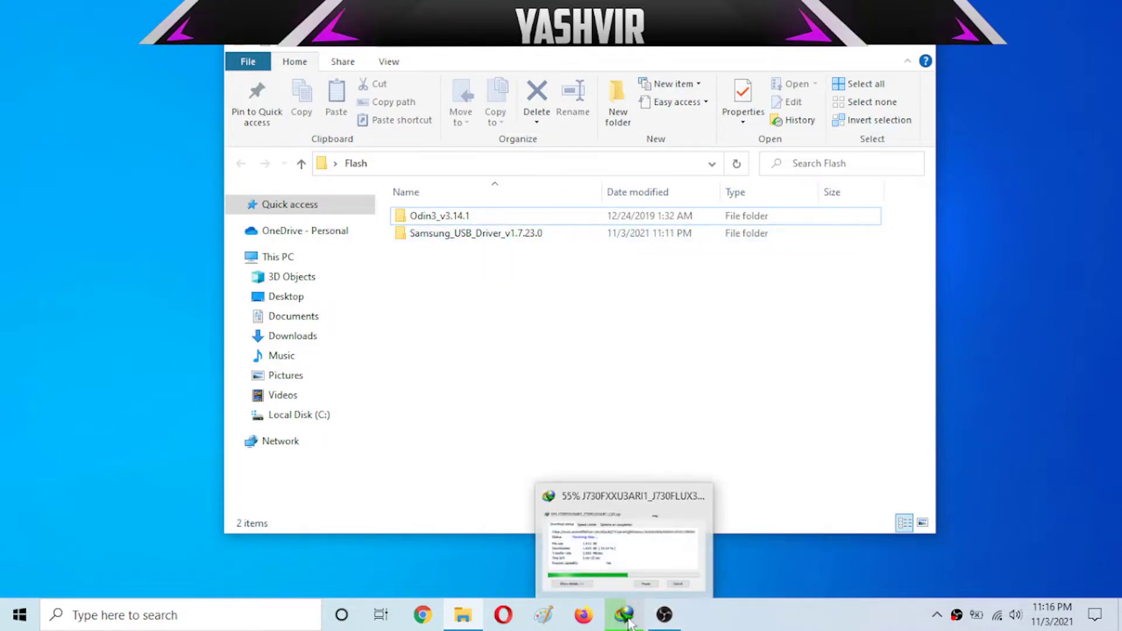
click(619, 526)
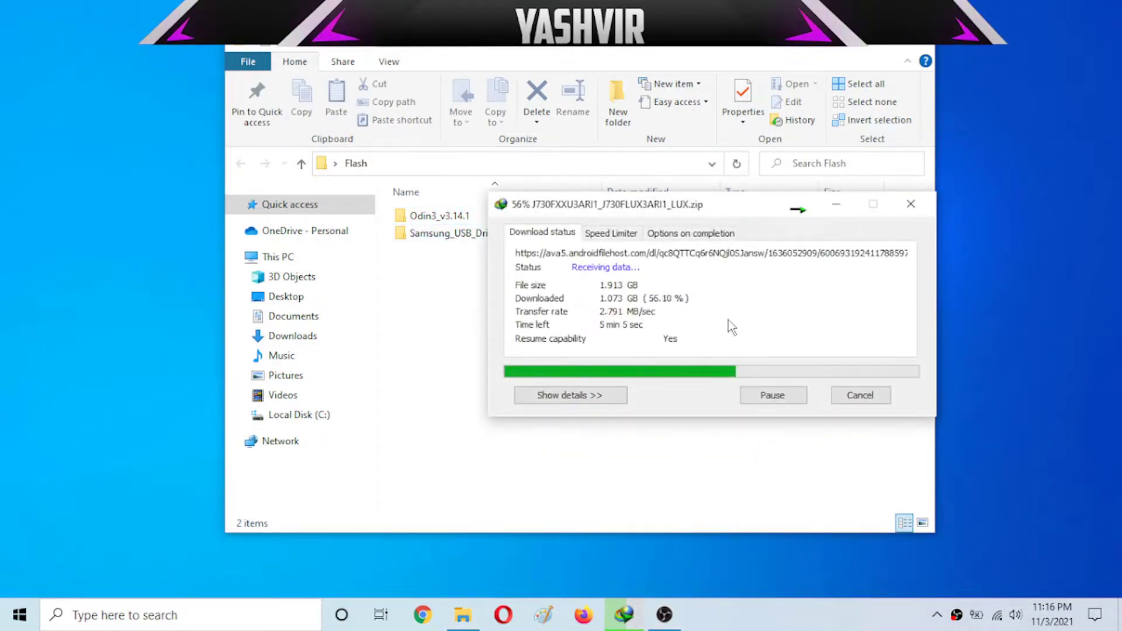
drag(563, 208, 590, 337)
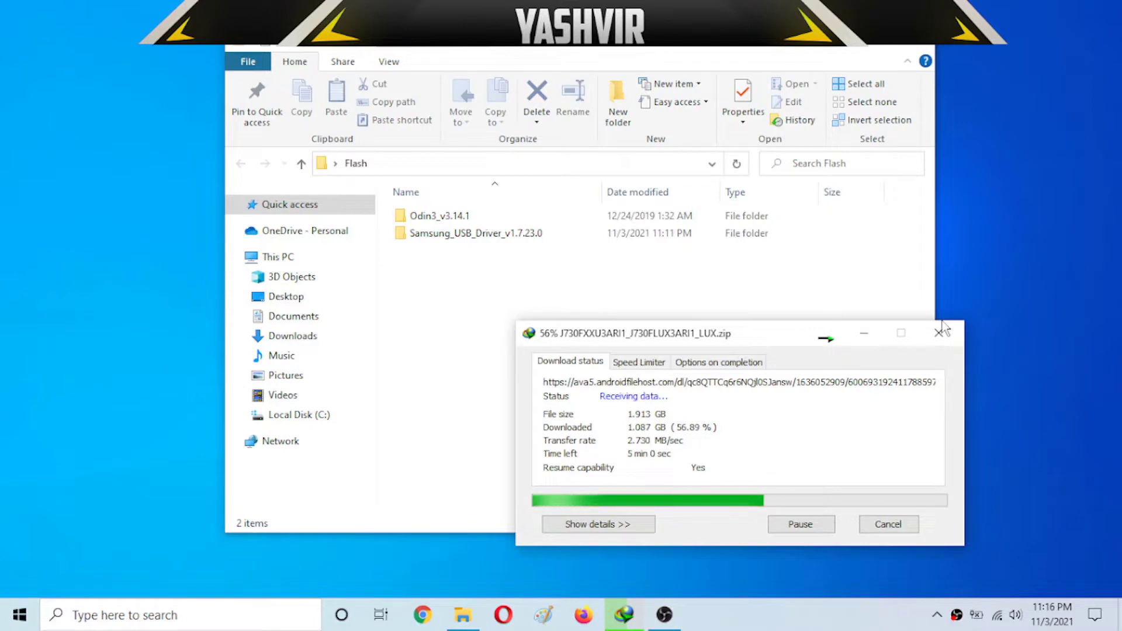
click(864, 333)
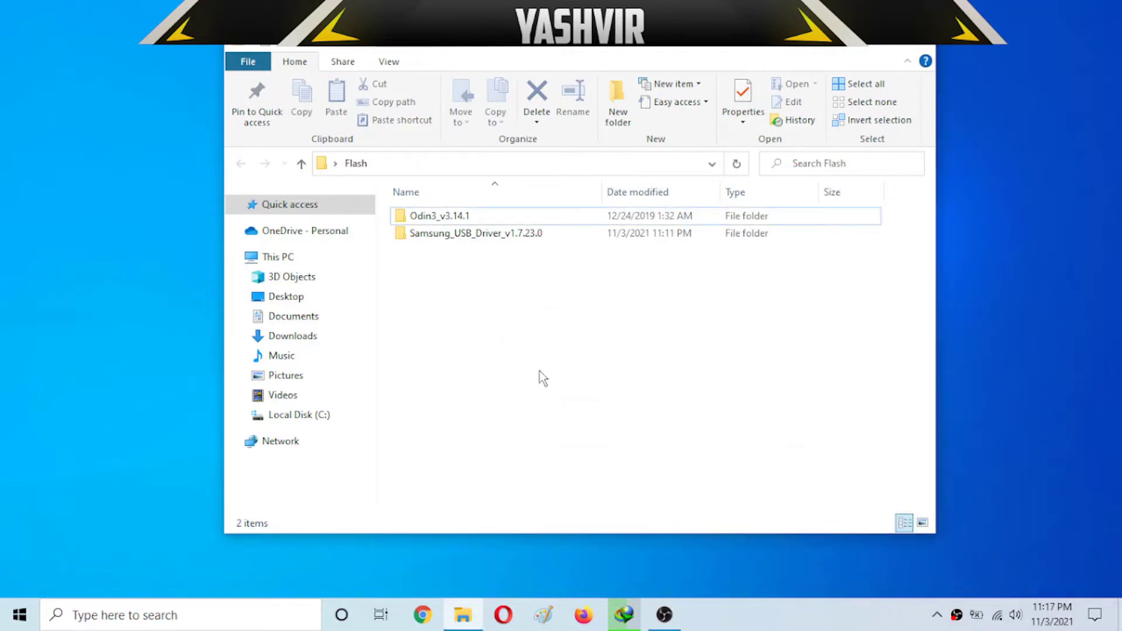
Step: Run the Samsung USB Driver v1.7.23.0 installer as administrator from the Samsung_USB_Driver_v1.7.23.0 folder and minimize the folder window
double_click(467, 235)
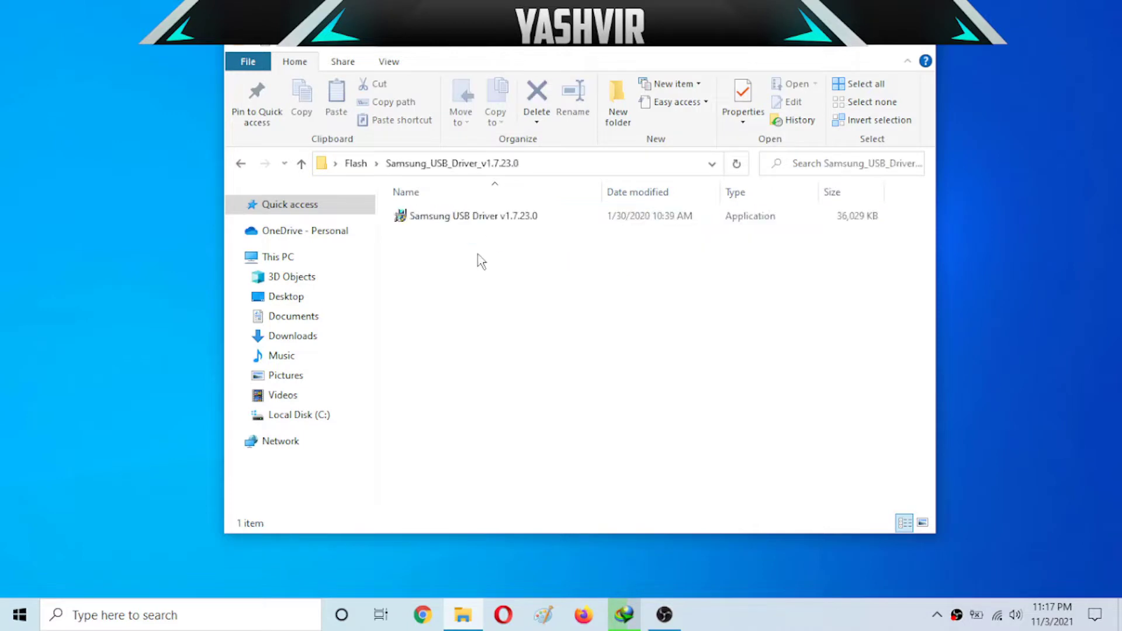
click(439, 218)
right_click(438, 218)
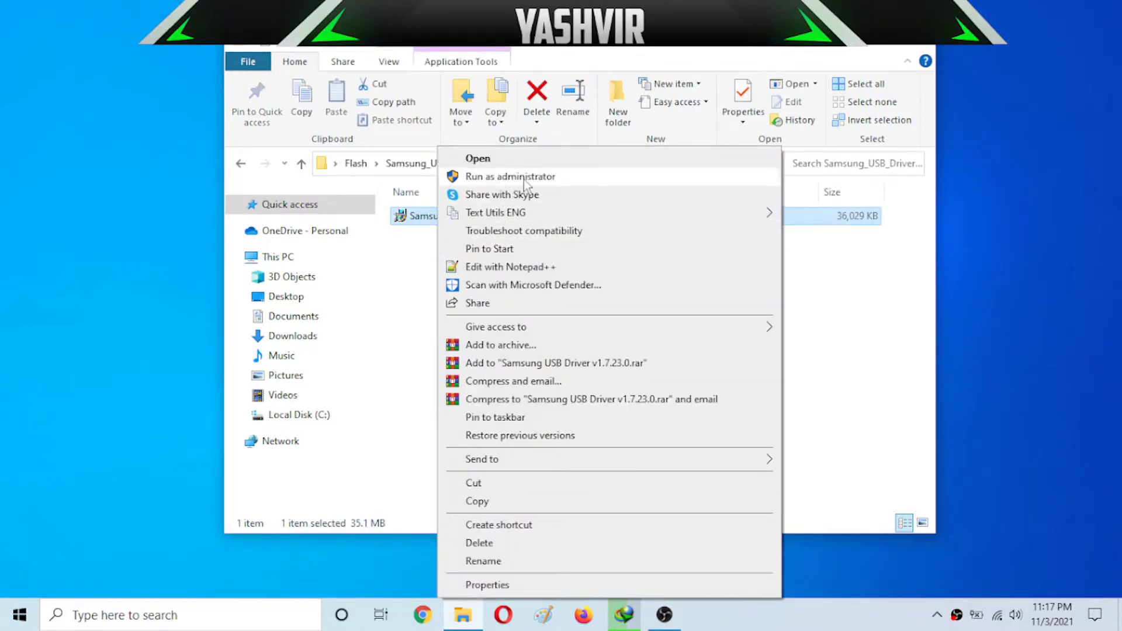
click(593, 181)
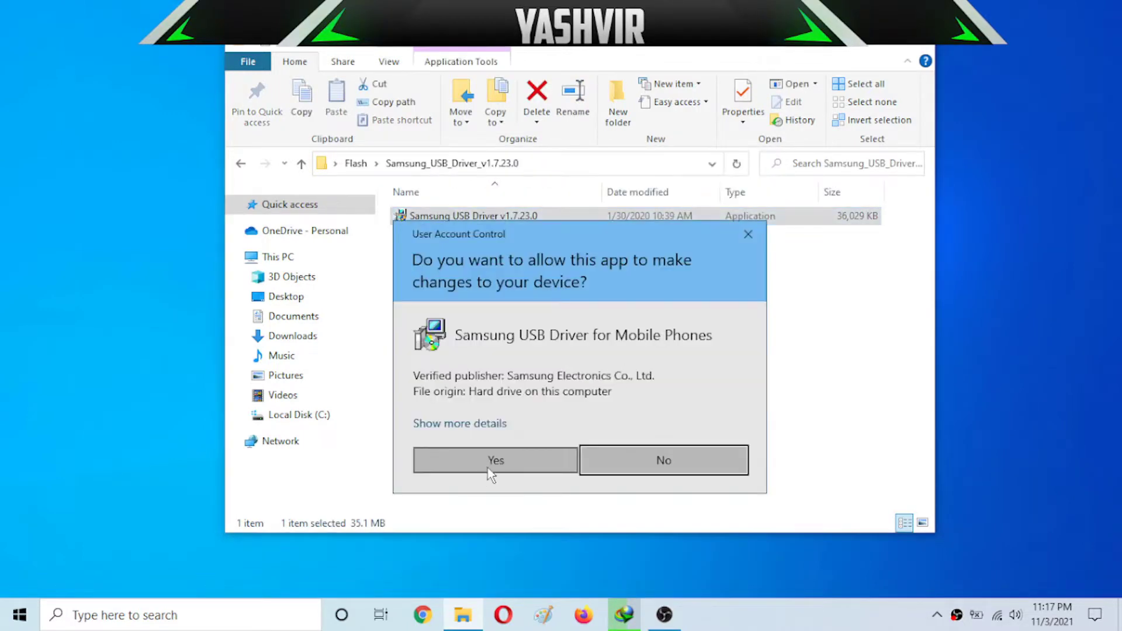
click(492, 465)
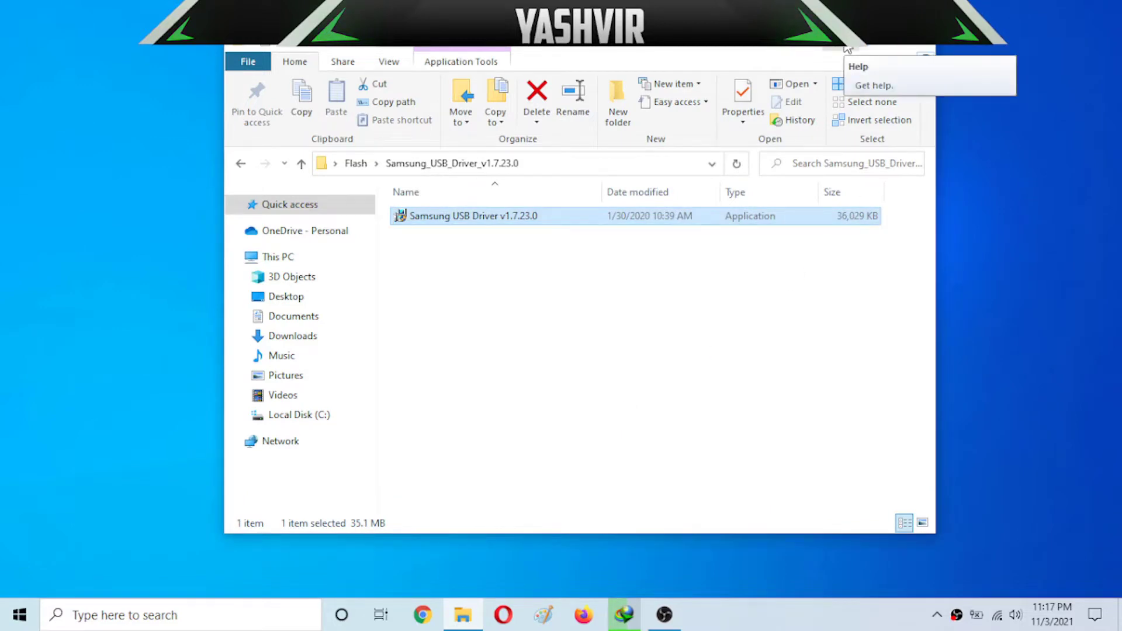
click(866, 51)
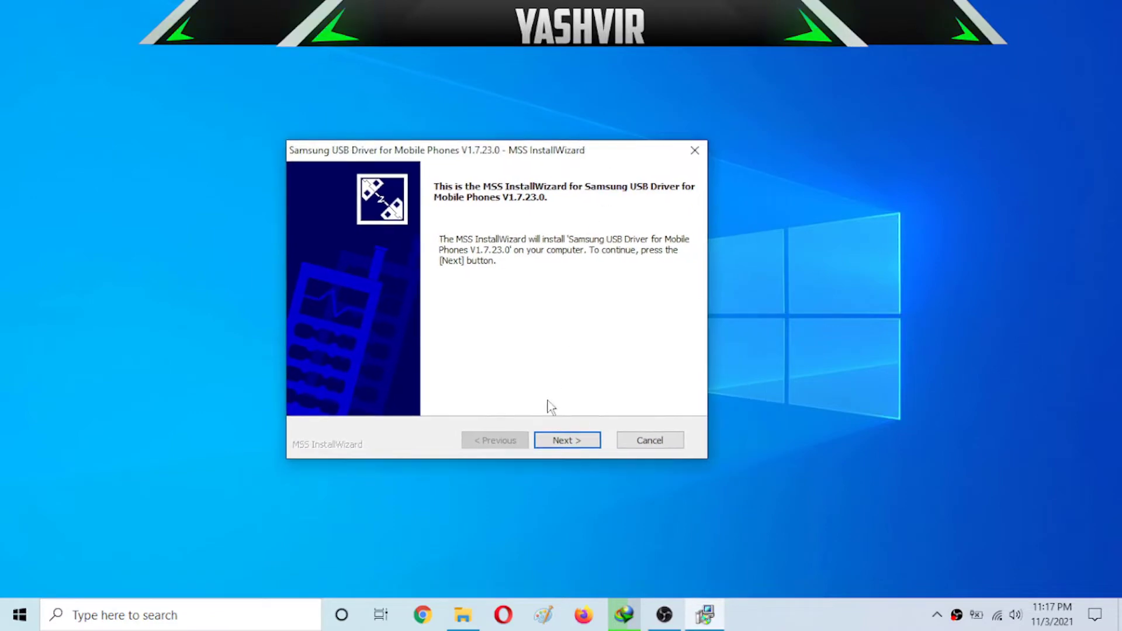
Step: Install the Samsung USB driver with US English, United States of America and the location C:\Program Files\Samsung\USB Drivers, and close the wizard
click(593, 445)
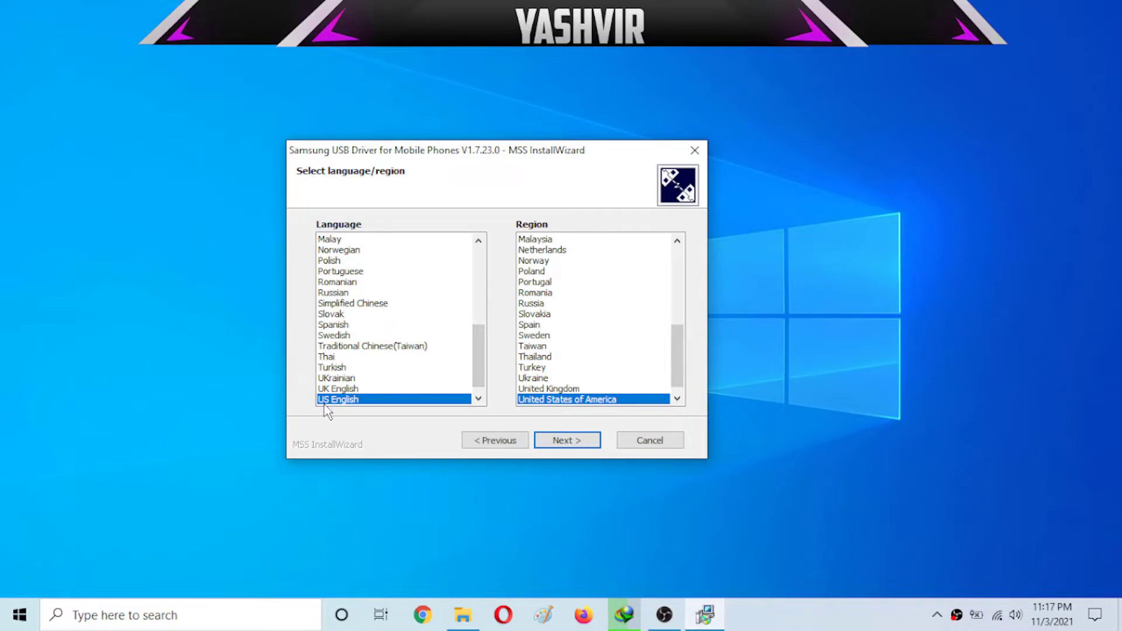
click(575, 442)
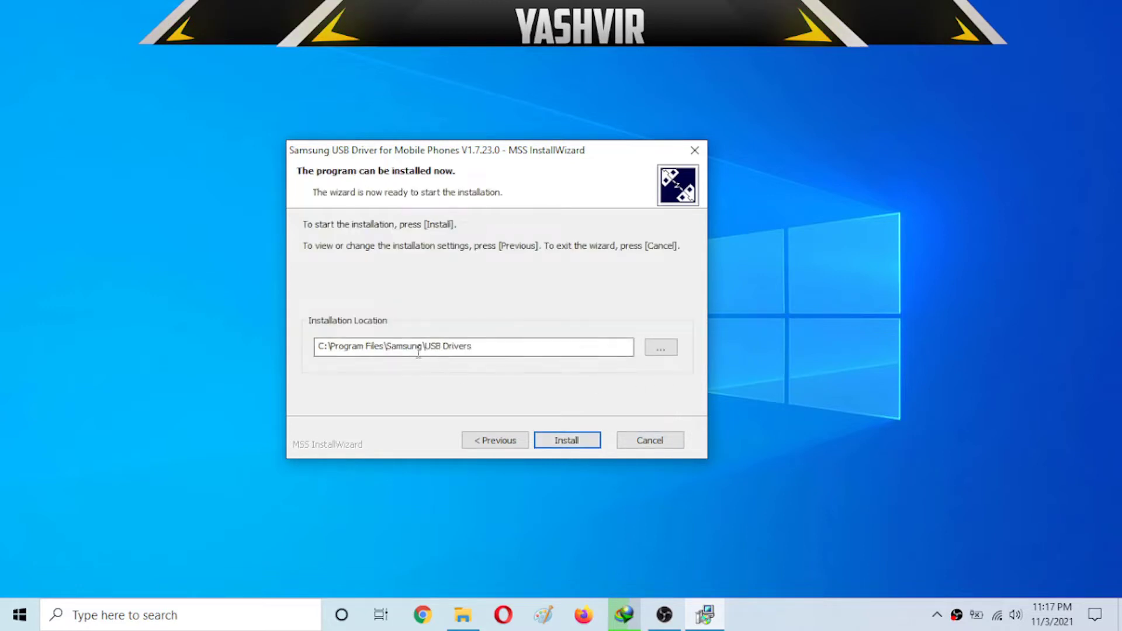
drag(478, 347, 367, 345)
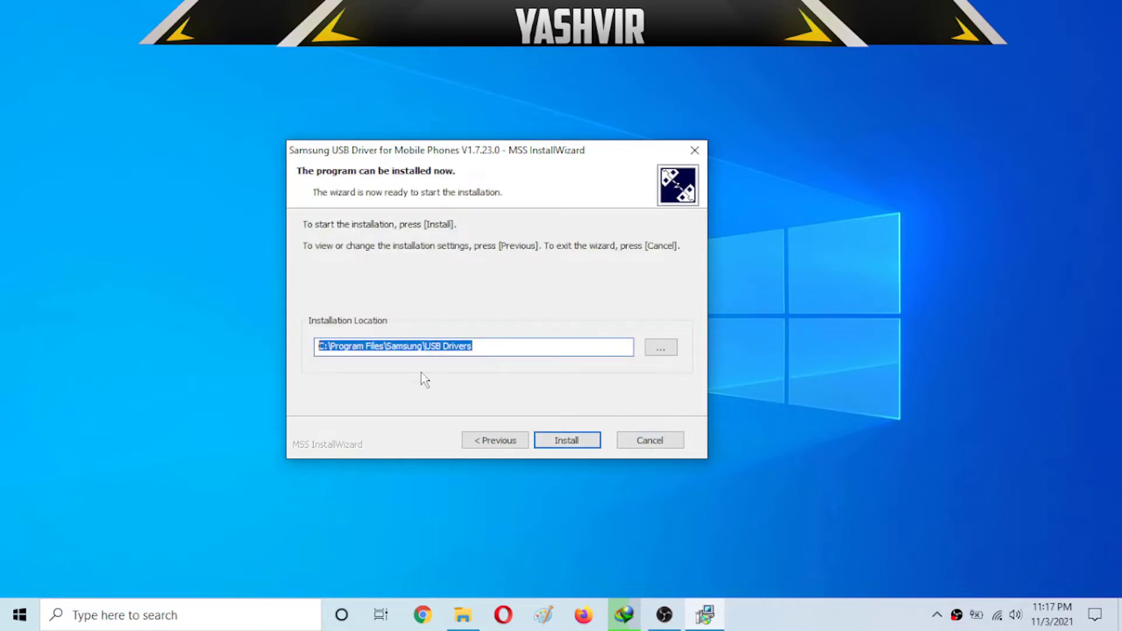
click(480, 346)
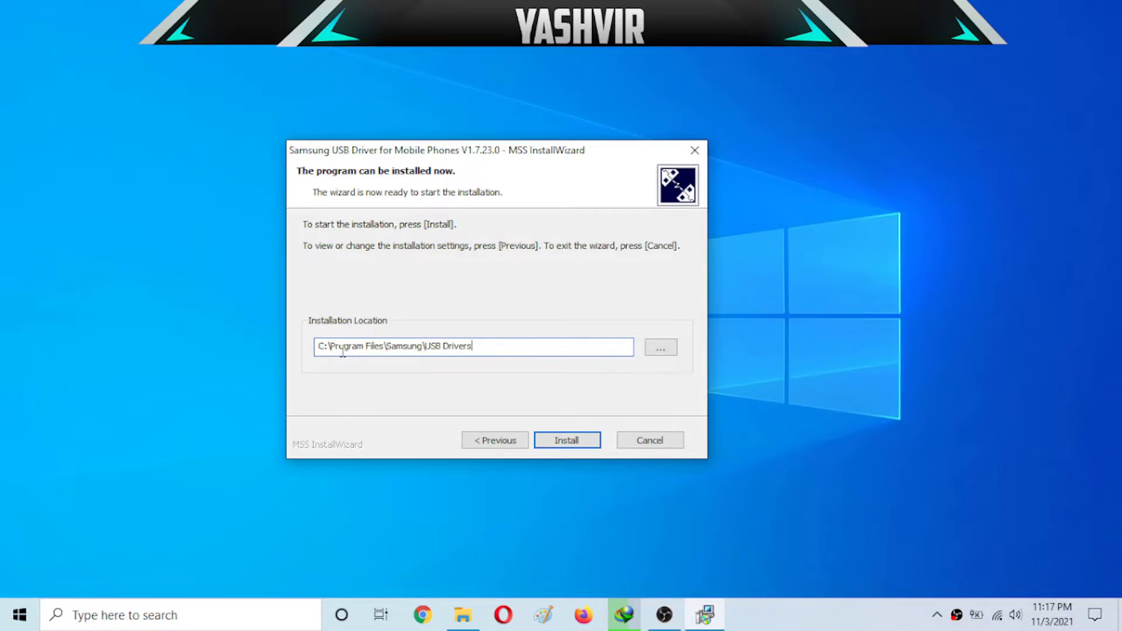
click(541, 443)
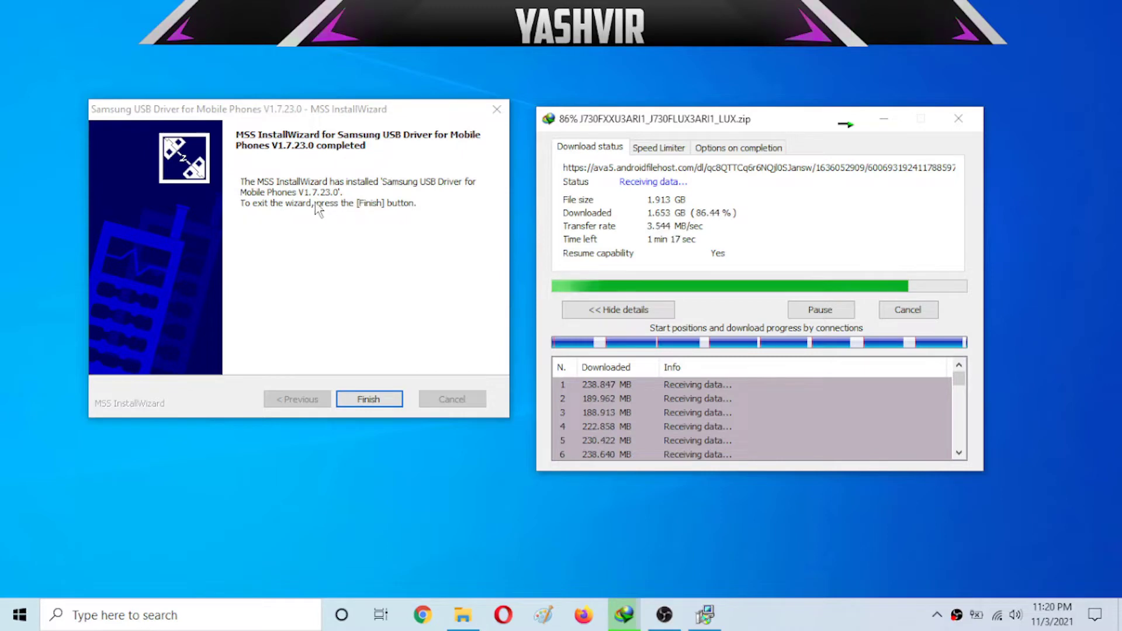
click(369, 399)
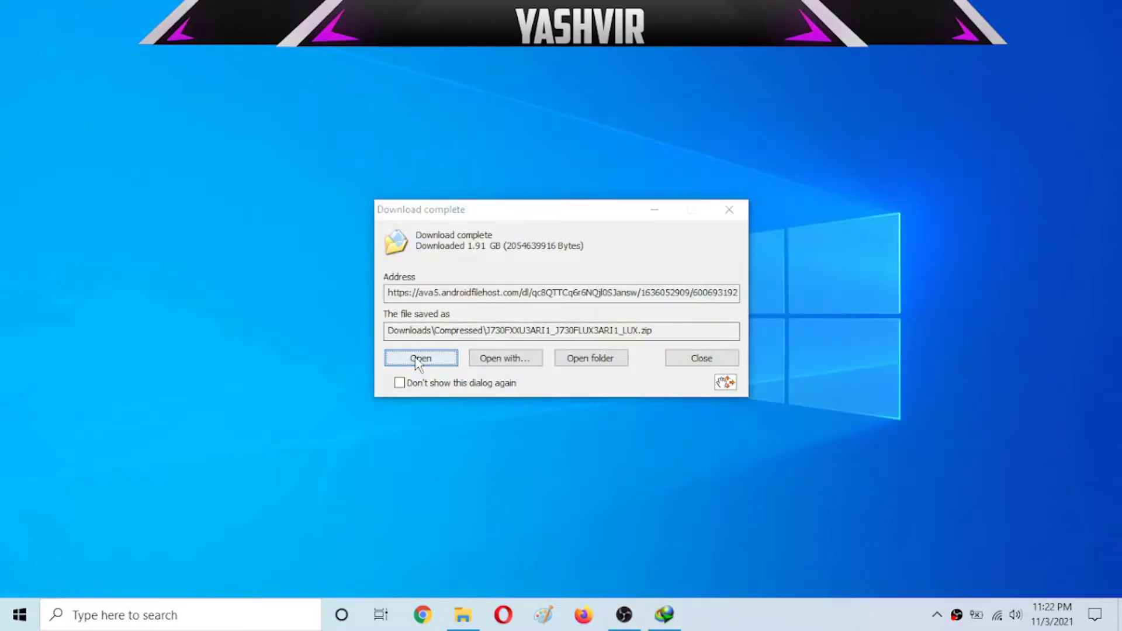
Step: Open the downloaded archive J730FXXU3ARI1_J730FLUX3ARI1_LUX.zip alongside the file window and dismiss the WinRAR license reminder
click(420, 359)
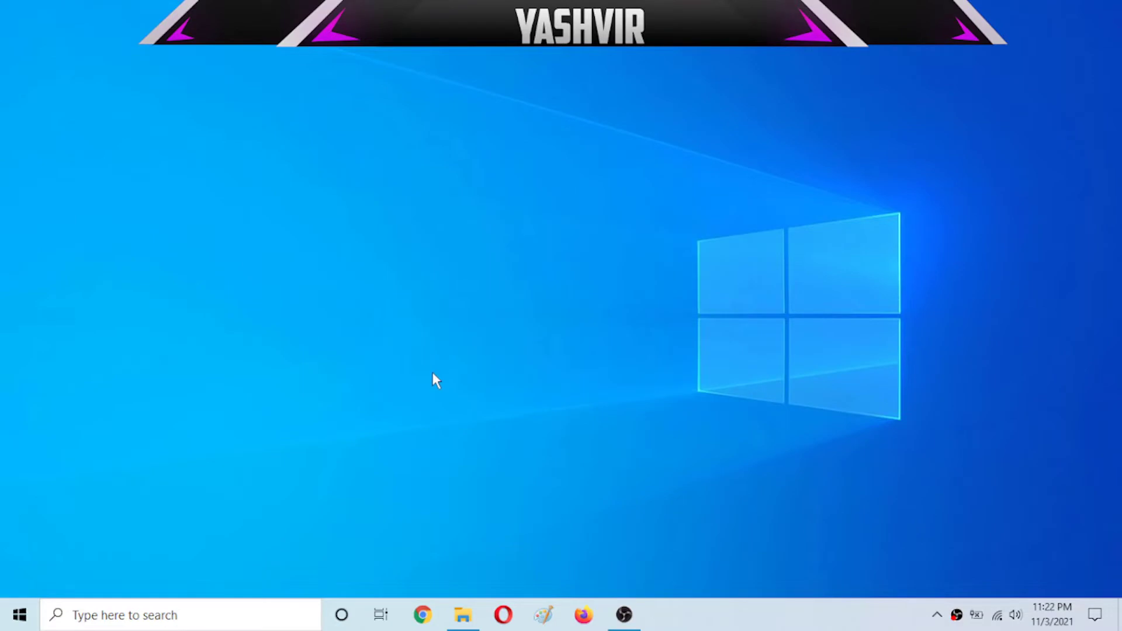
click(462, 615)
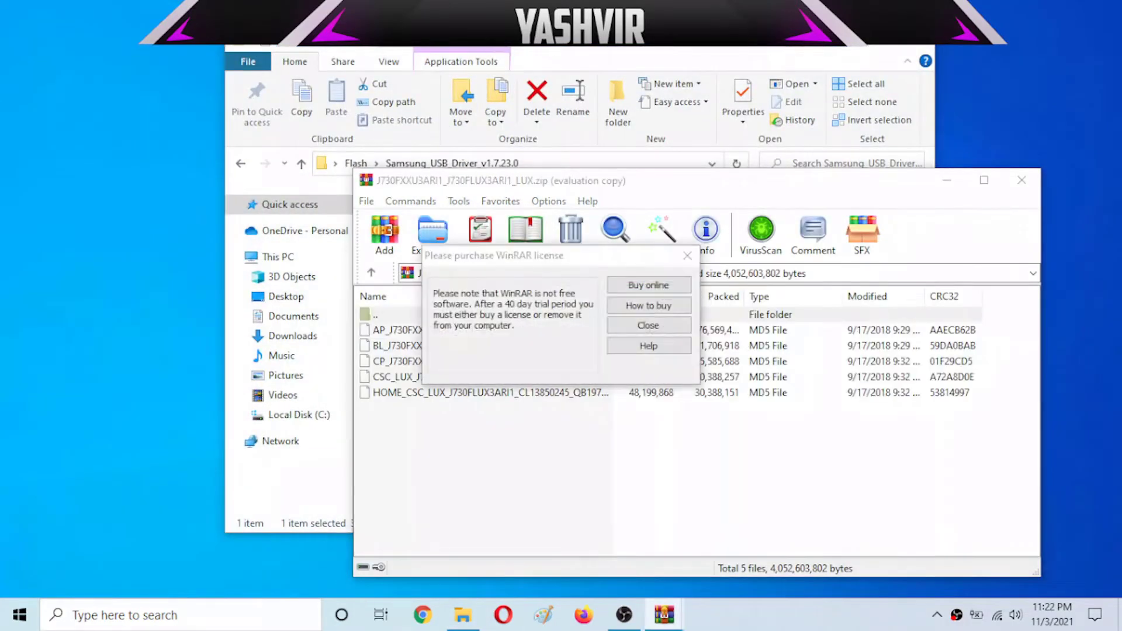
click(682, 252)
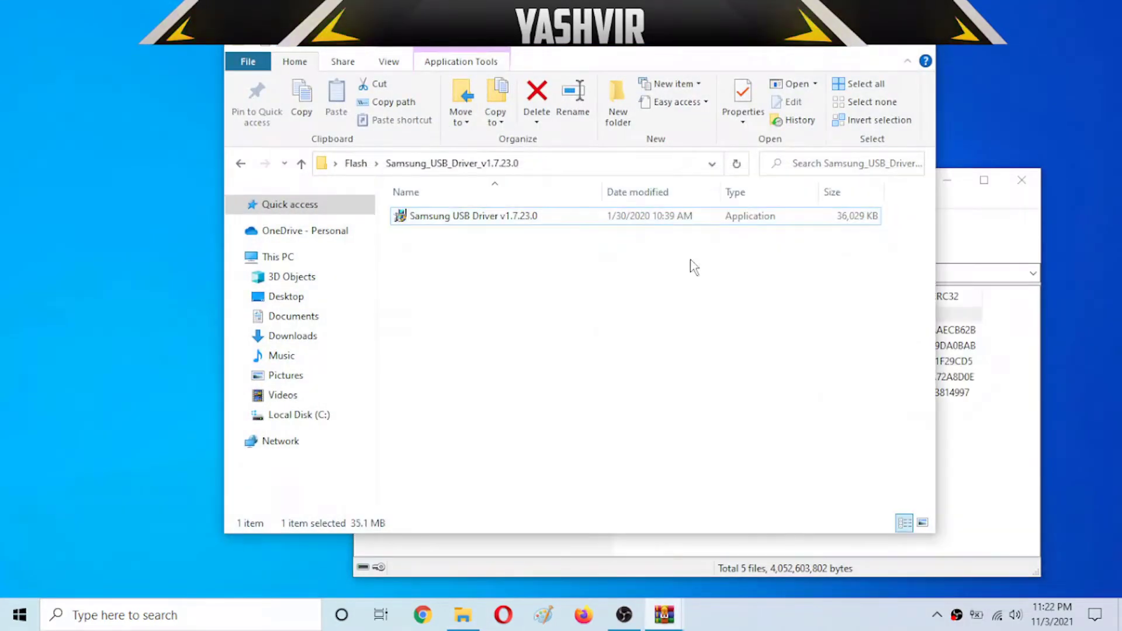
Step: Extract all five firmware files from the archive into the Flash folder
click(367, 164)
right_click(578, 387)
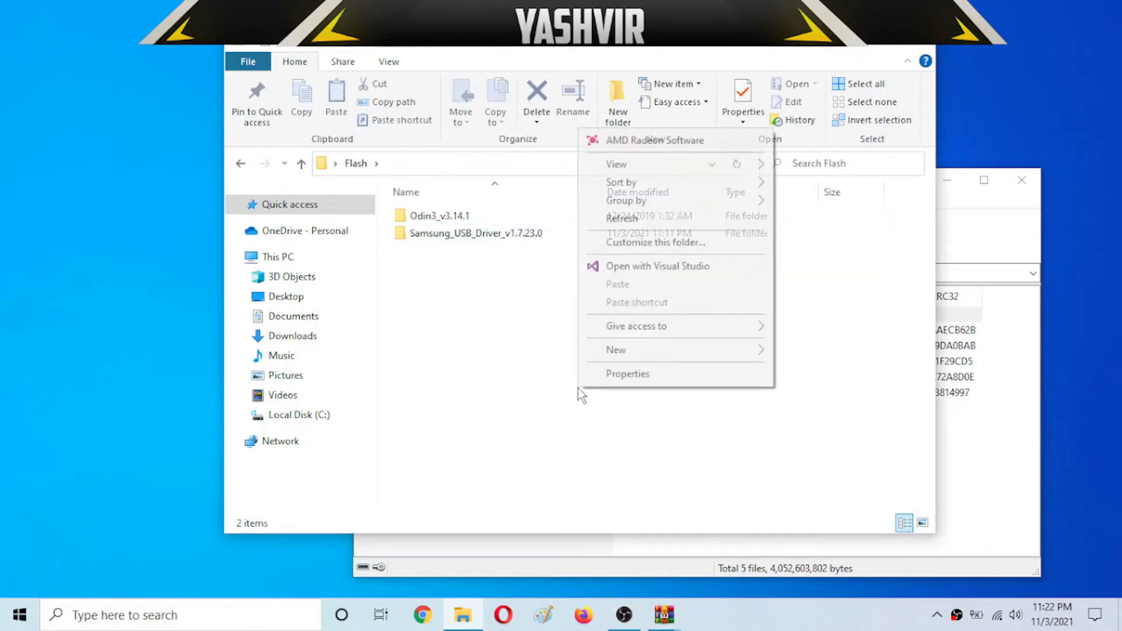
mouse_move(727, 359)
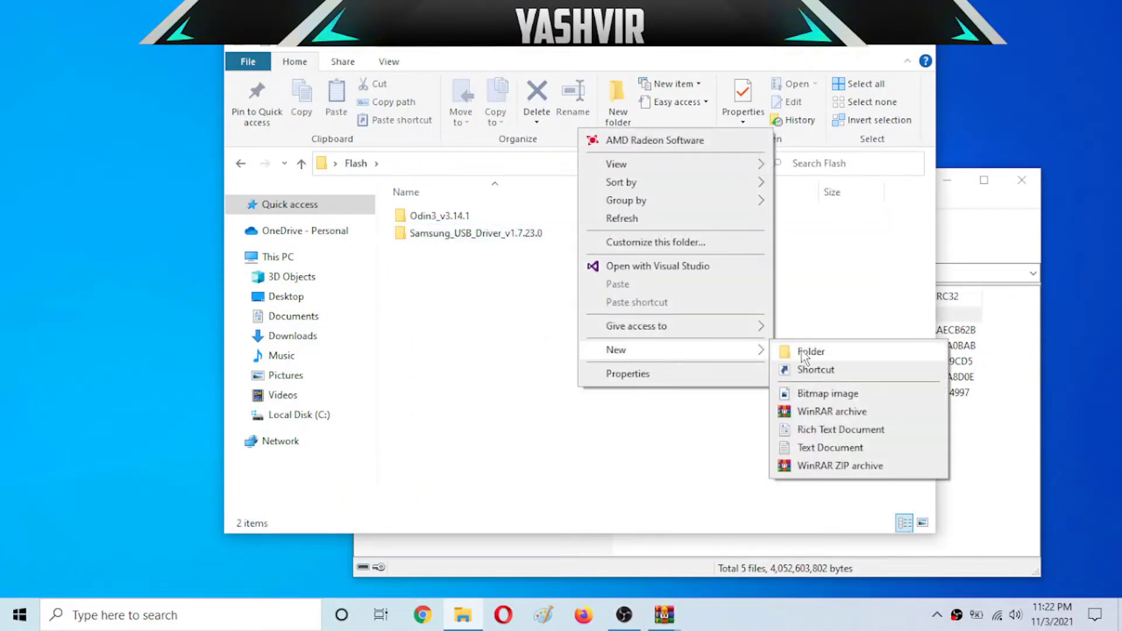
click(1005, 513)
drag(618, 192, 926, 202)
drag(769, 443, 585, 387)
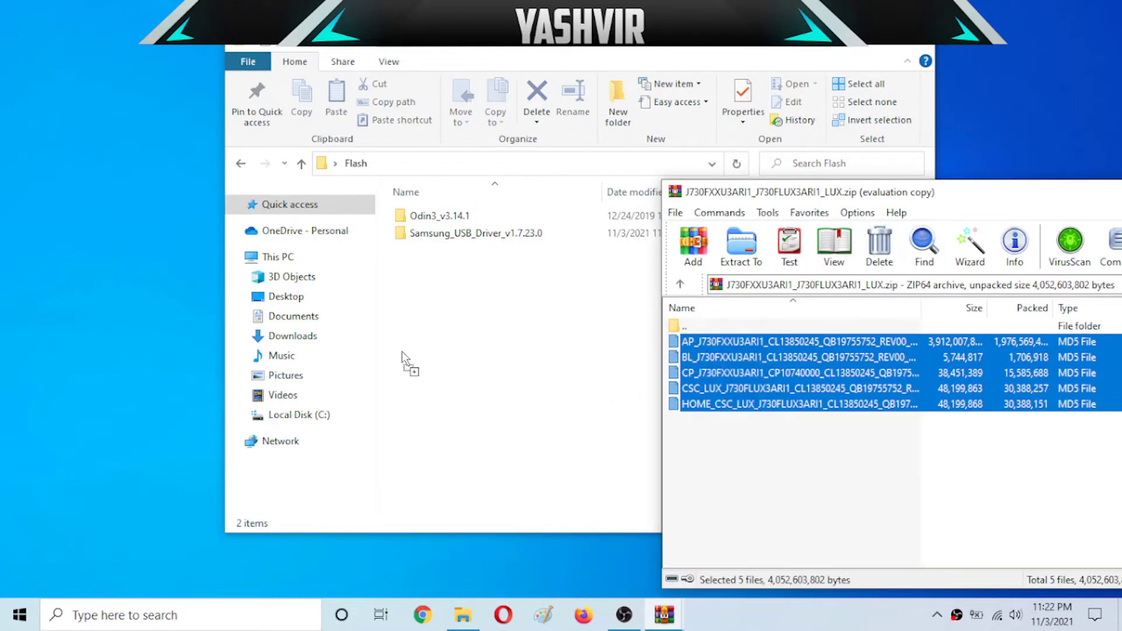
drag(403, 358, 461, 341)
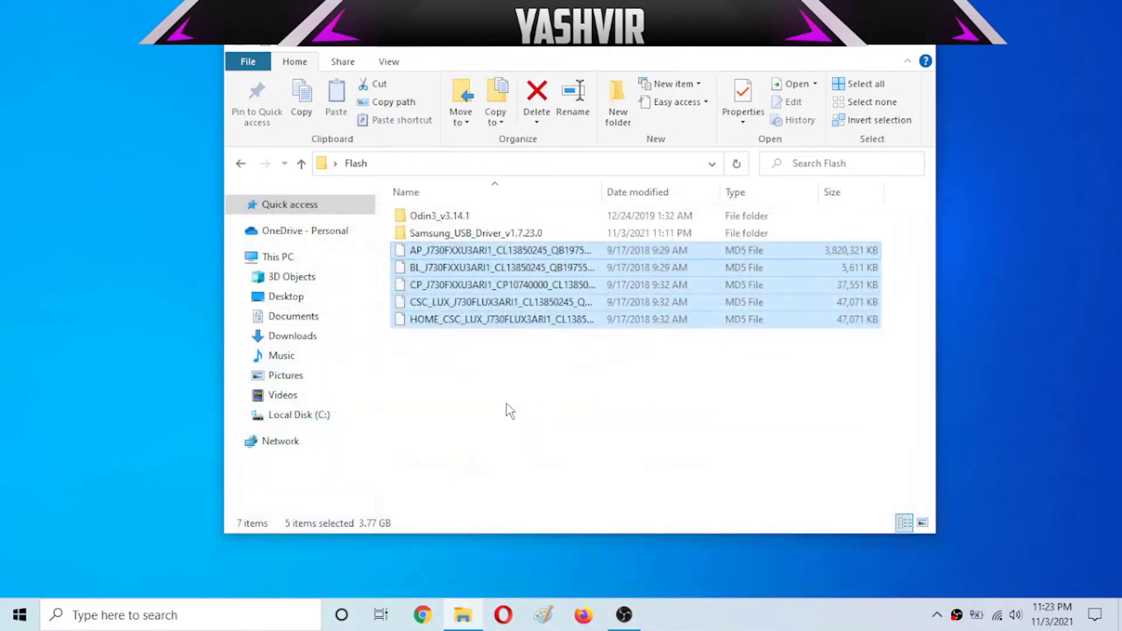
Step: Create a folder named "Firmware J7 Pro" in the Flash folder and move the five extracted firmware files into it
right_click(509, 405)
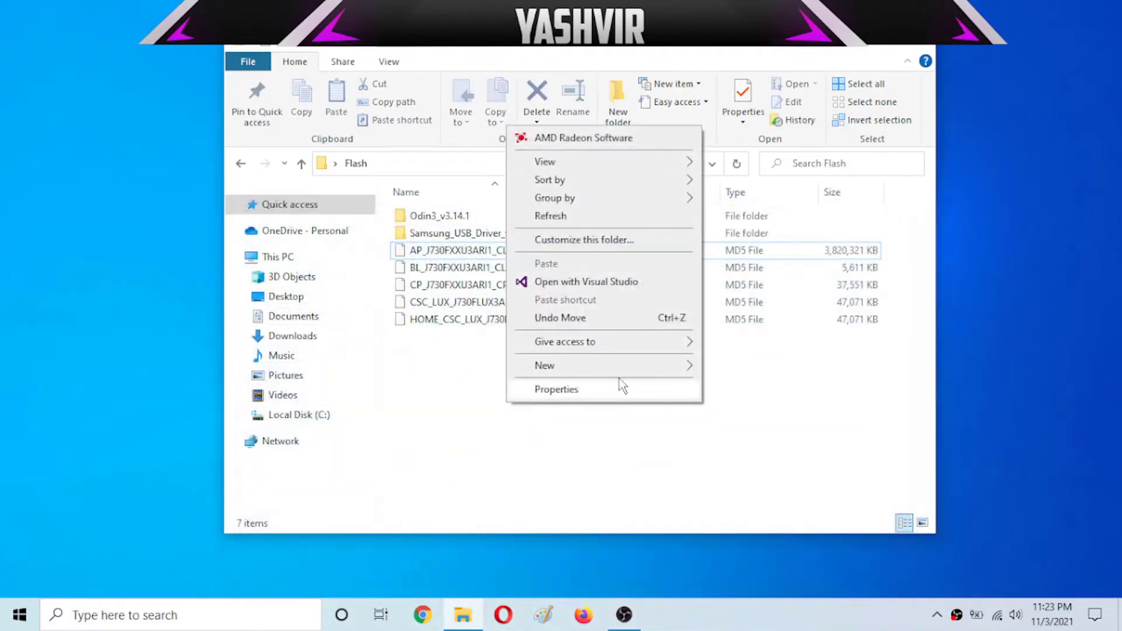
mouse_move(646, 366)
click(732, 369)
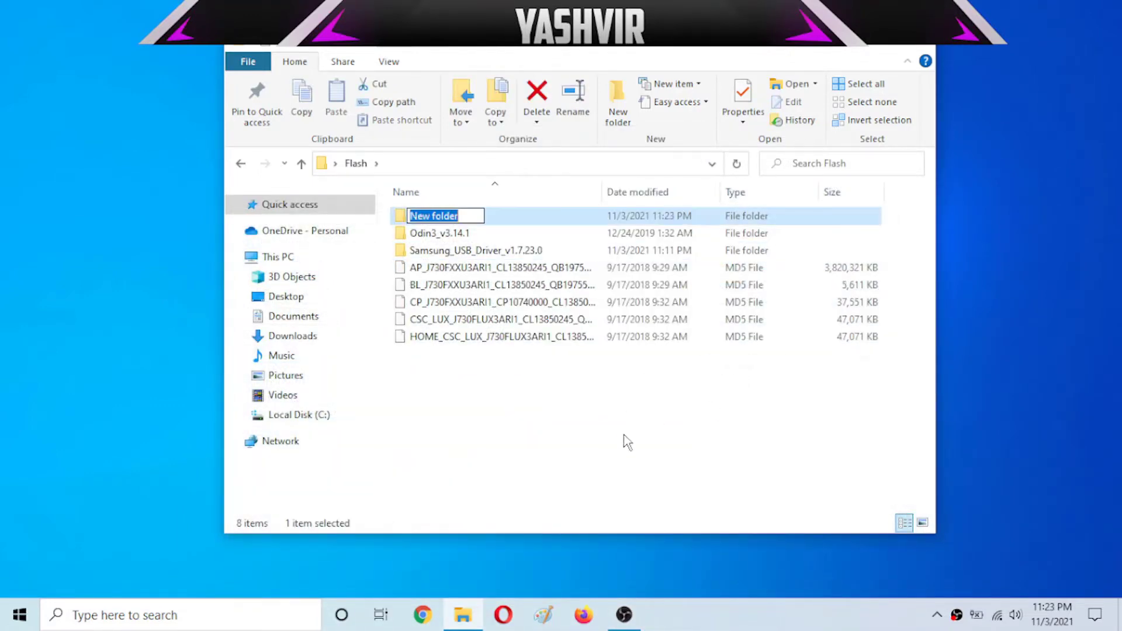
text(Firmware J7 Pro)
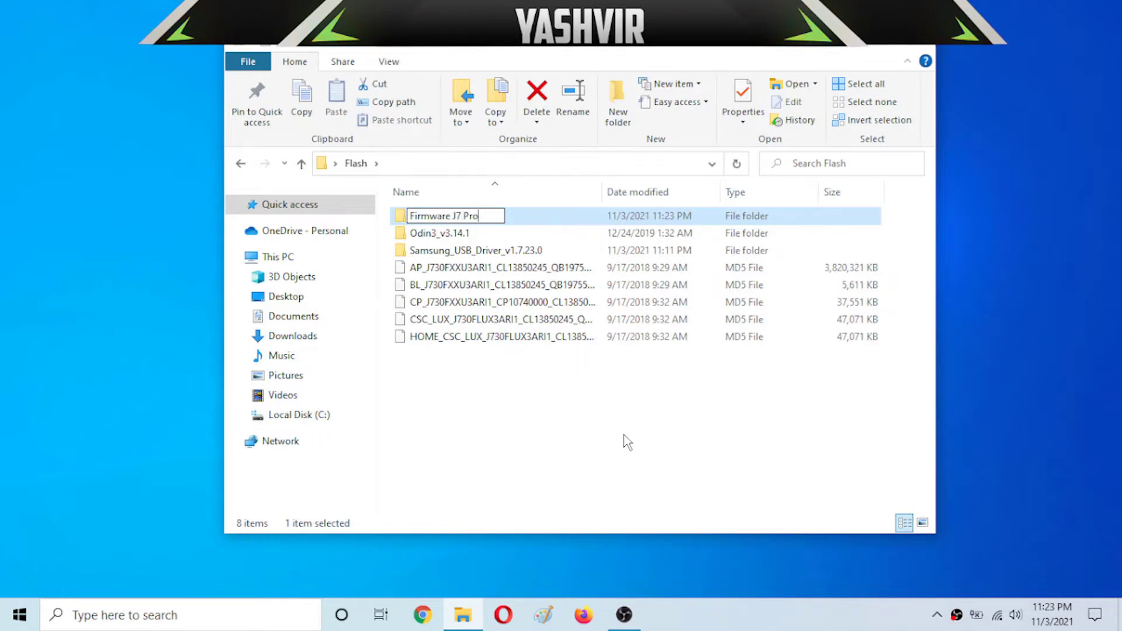
key(Return)
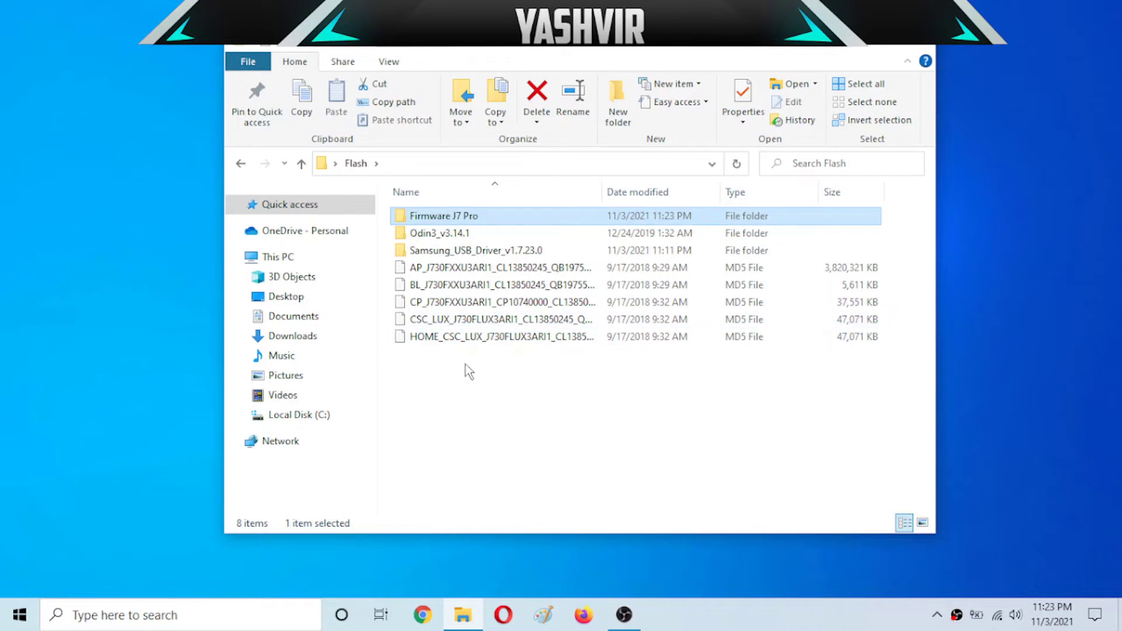
drag(466, 368, 473, 220)
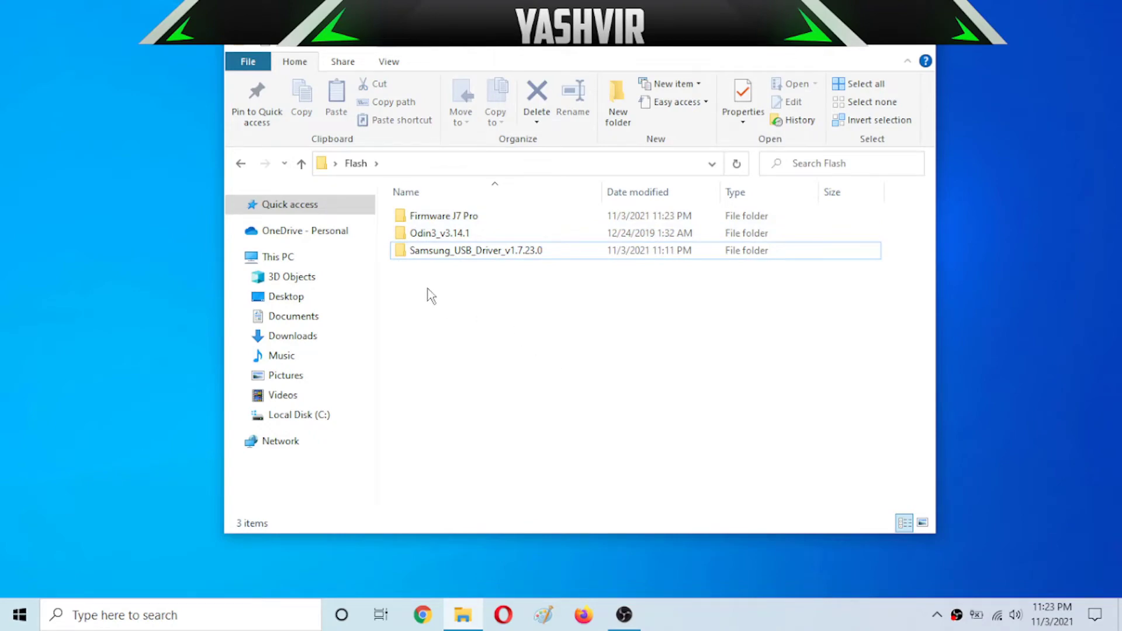
Step: Launch Odin3 v3.14.1 as administrator from the Odin3_v3.14.1 folder, dismiss its startup notice and reposition its window
double_click(438, 233)
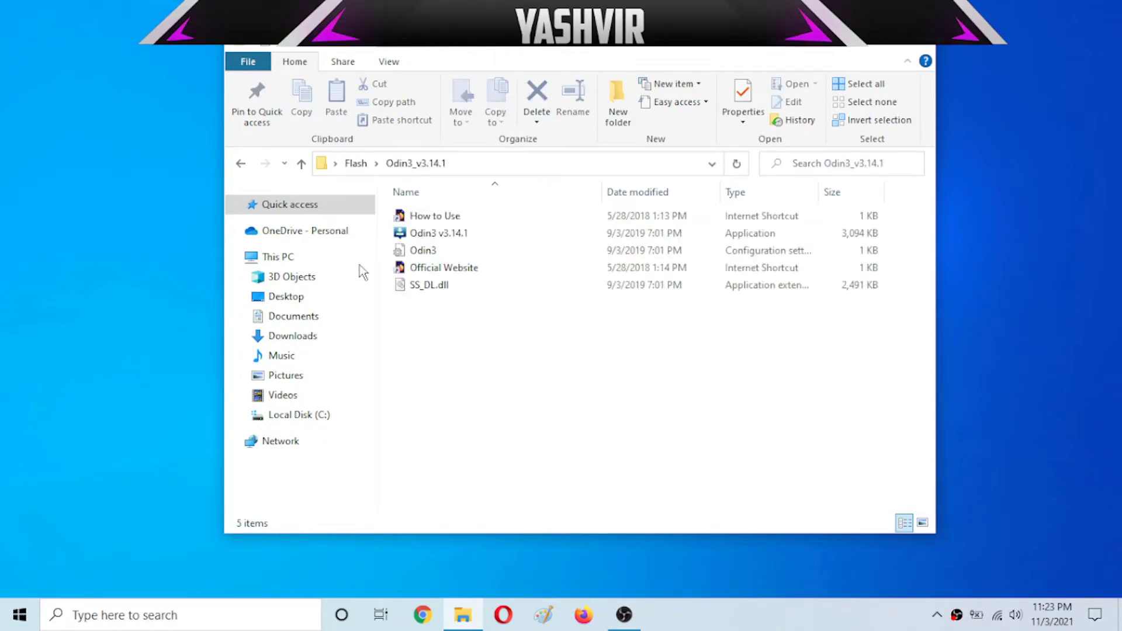
click(430, 237)
right_click(428, 236)
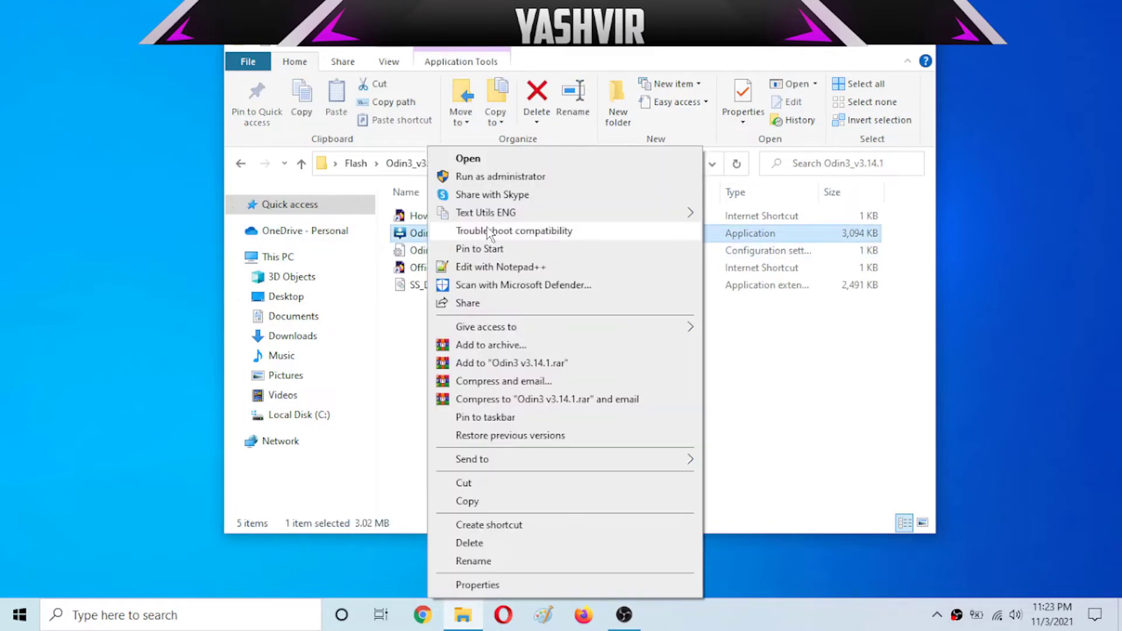
click(523, 180)
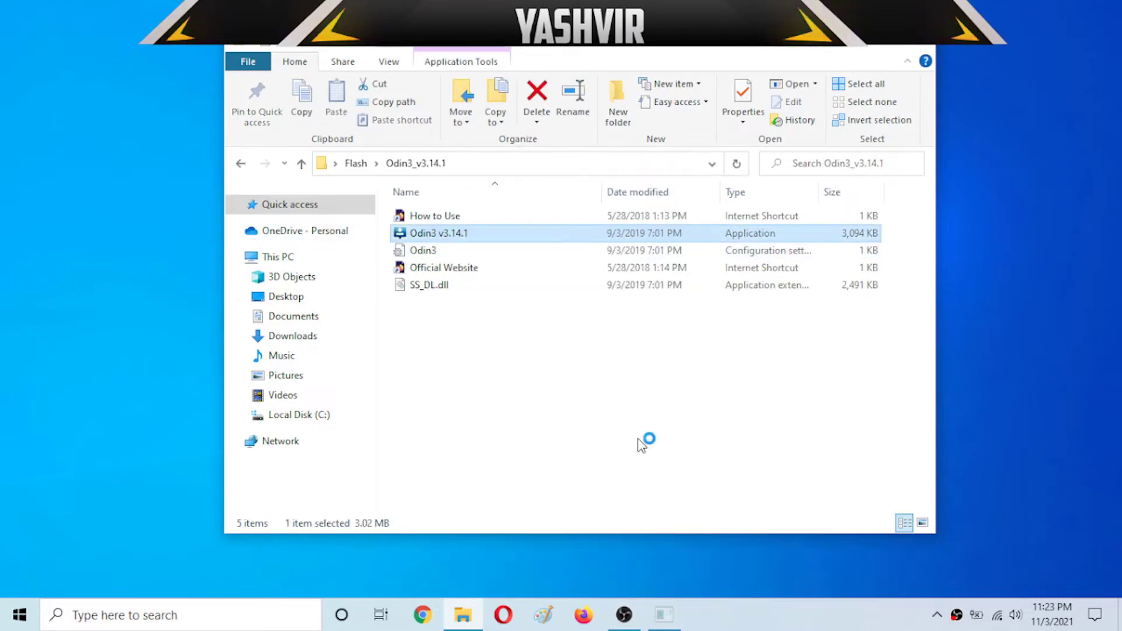
click(496, 465)
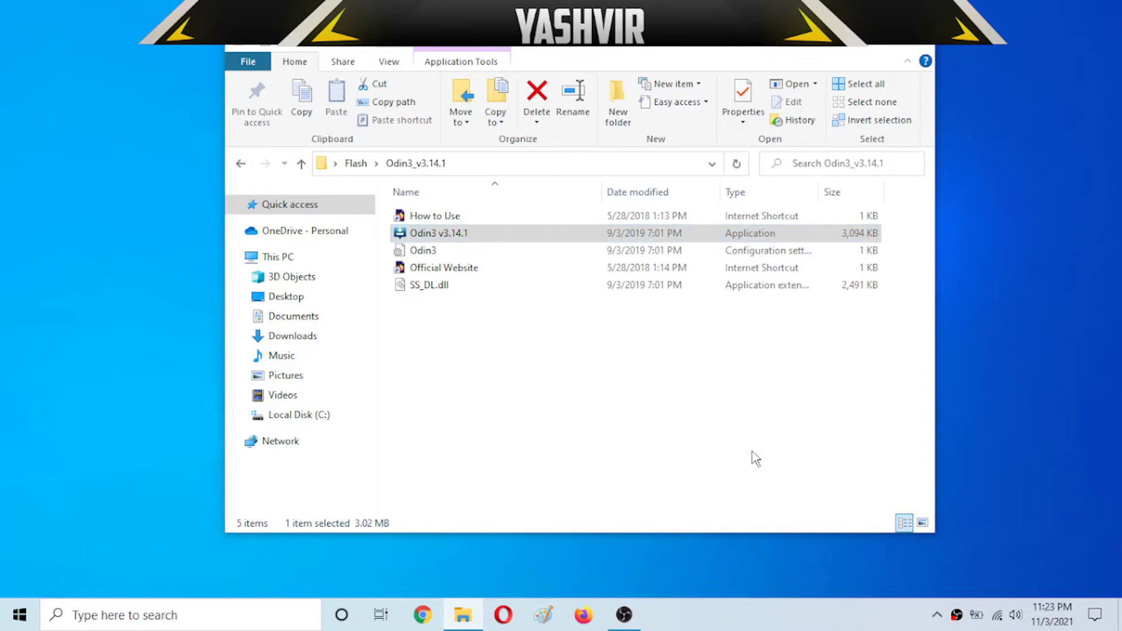
click(692, 446)
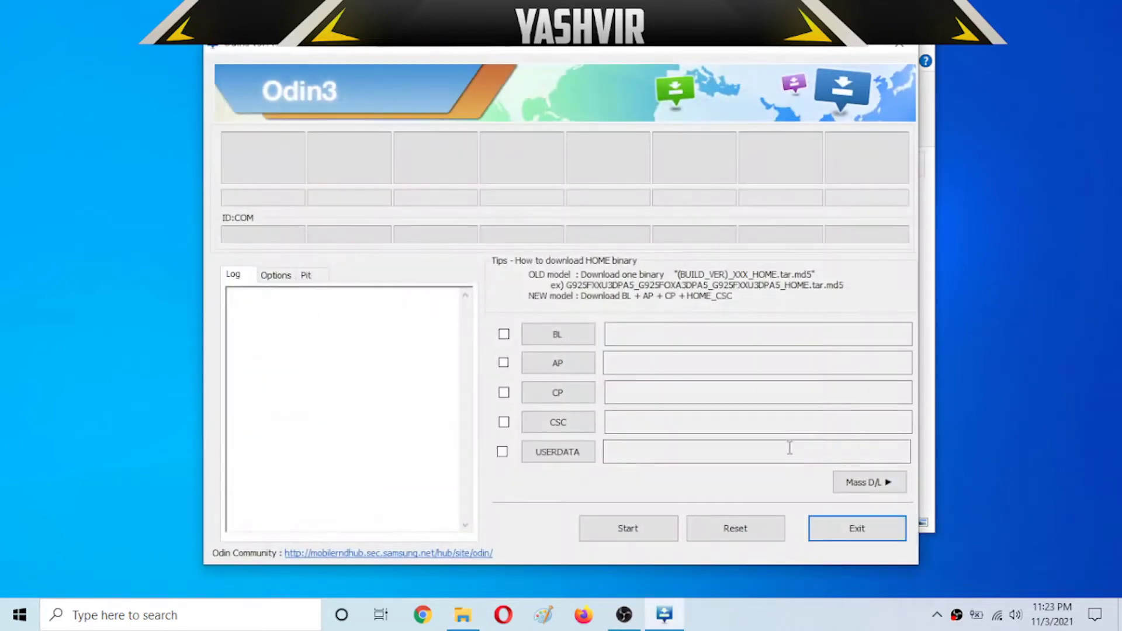
drag(606, 51, 732, 63)
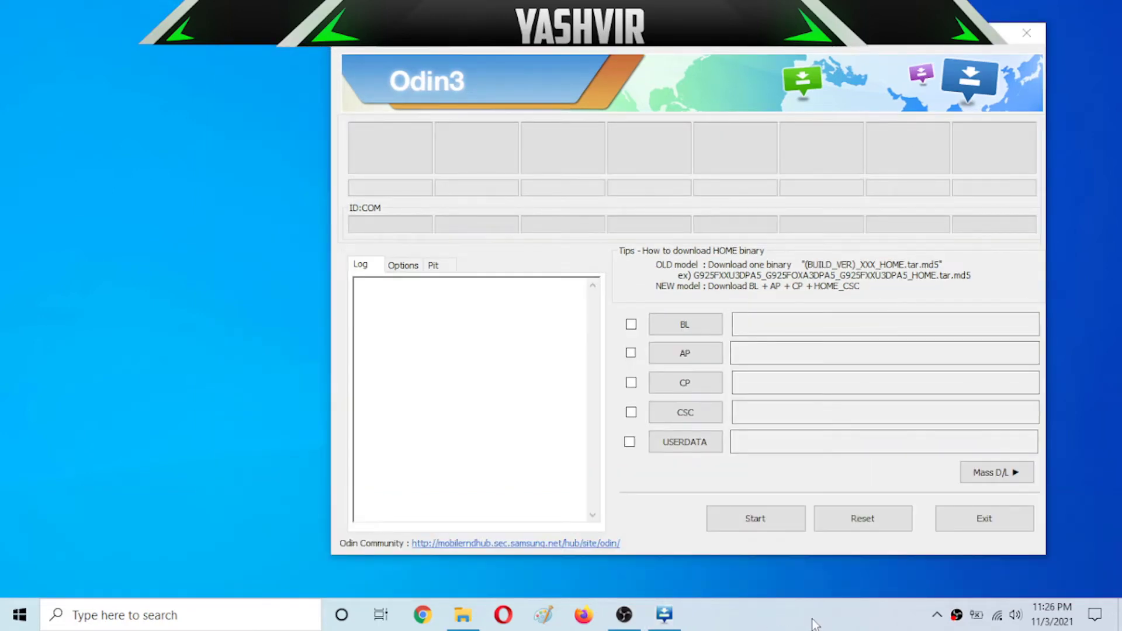
Step: Load the BL_J730FXXU3ARI1 file from the Firmware J7 Pro folder inside Desktop's Flash folder into the BL slot
click(693, 329)
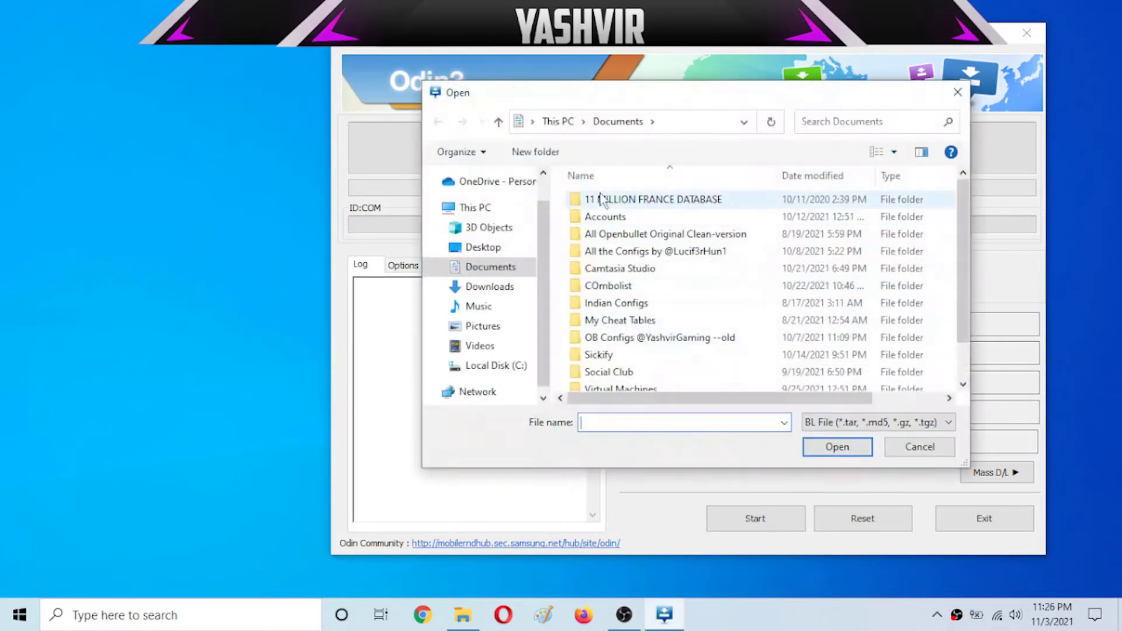
click(476, 249)
double_click(595, 218)
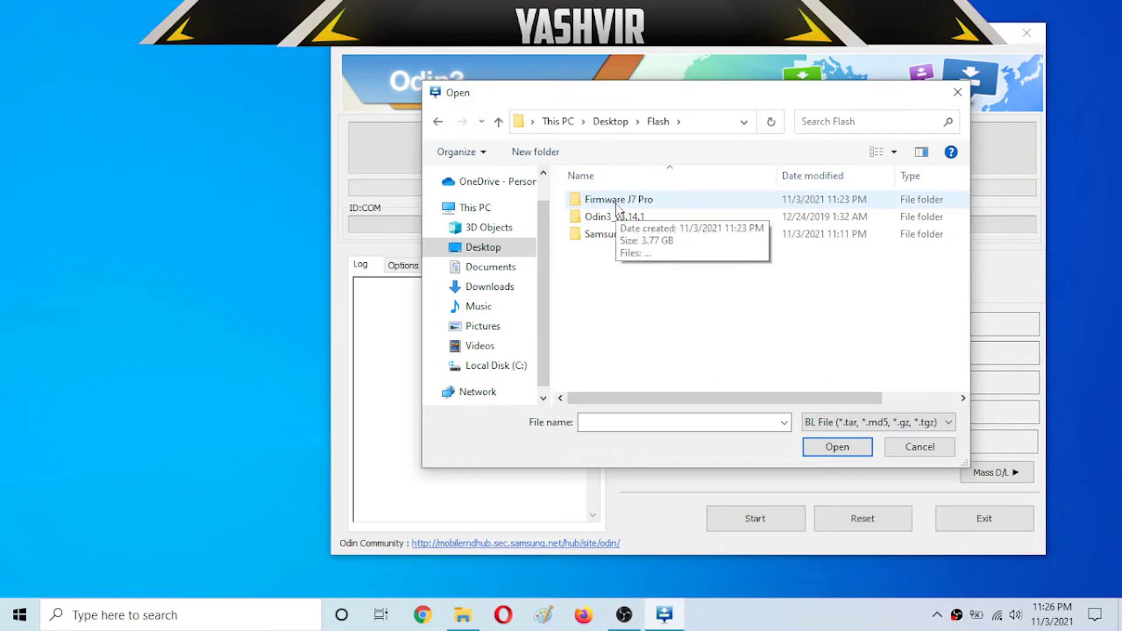
double_click(608, 200)
click(599, 218)
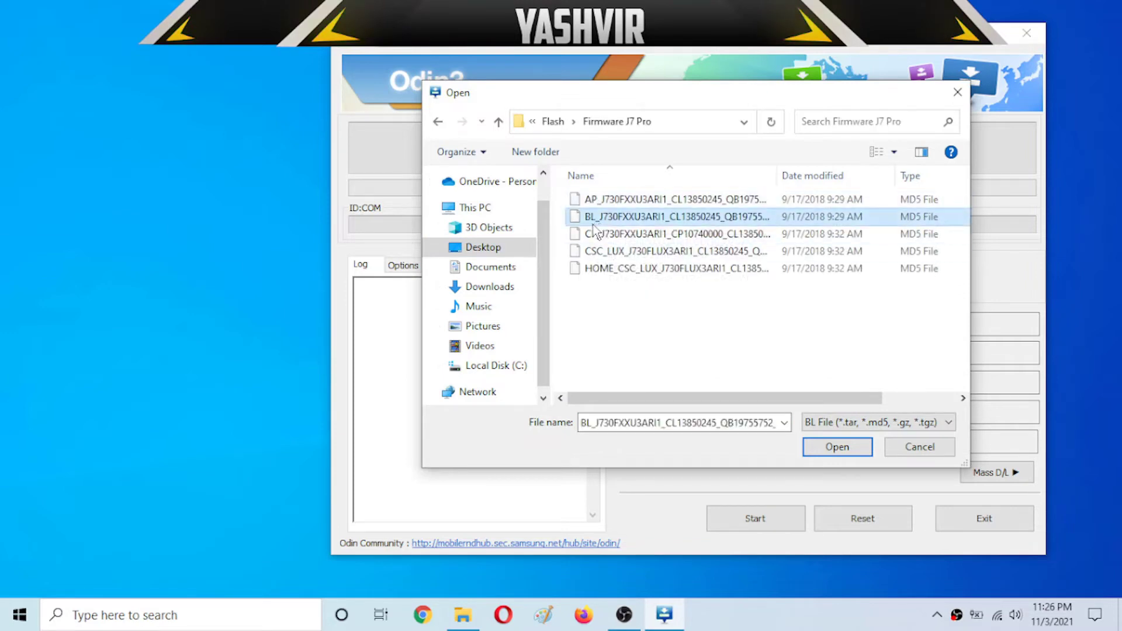
click(848, 450)
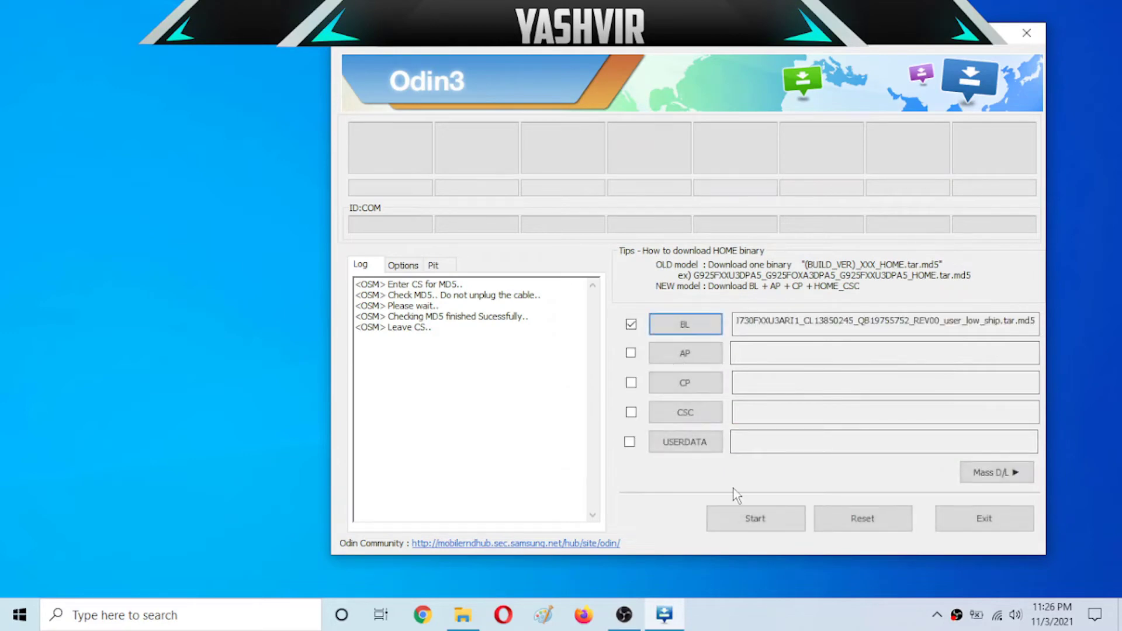
Step: Load the AP_J730FXXU3ARI1 file into the AP slot and the CP_J730FXXU3ARI1 file into the CP slot
click(686, 359)
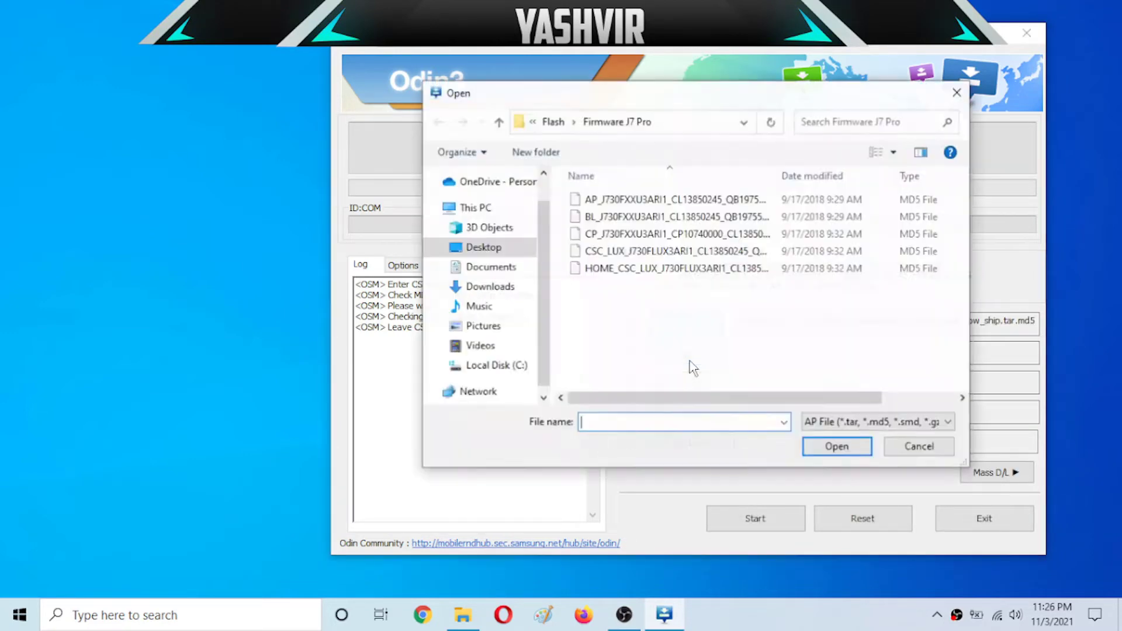
double_click(678, 200)
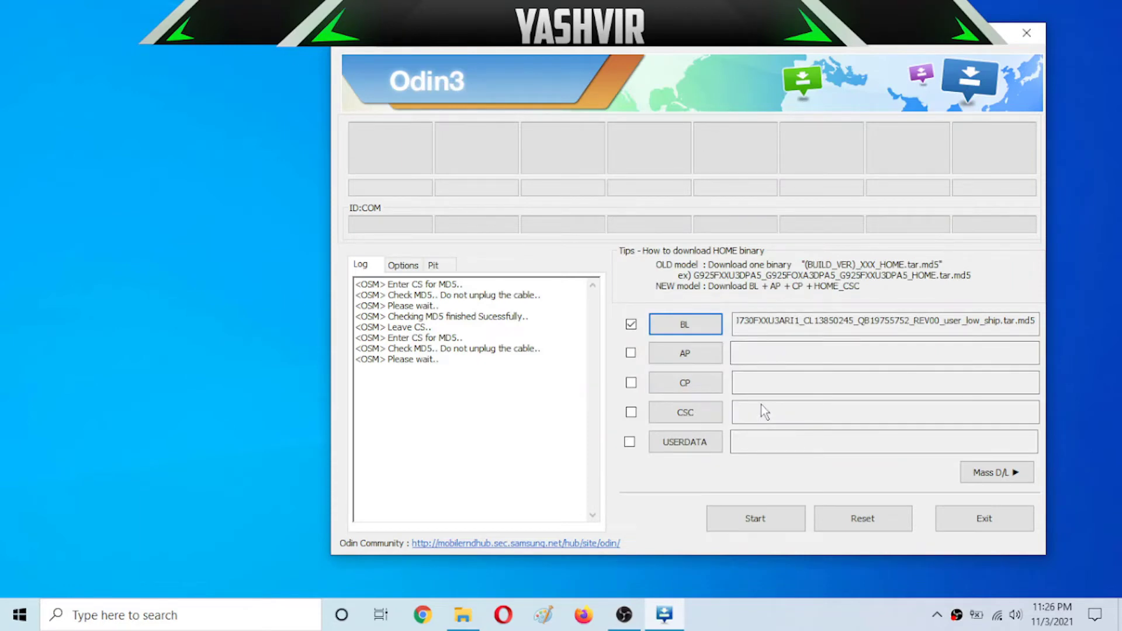
click(685, 383)
double_click(678, 232)
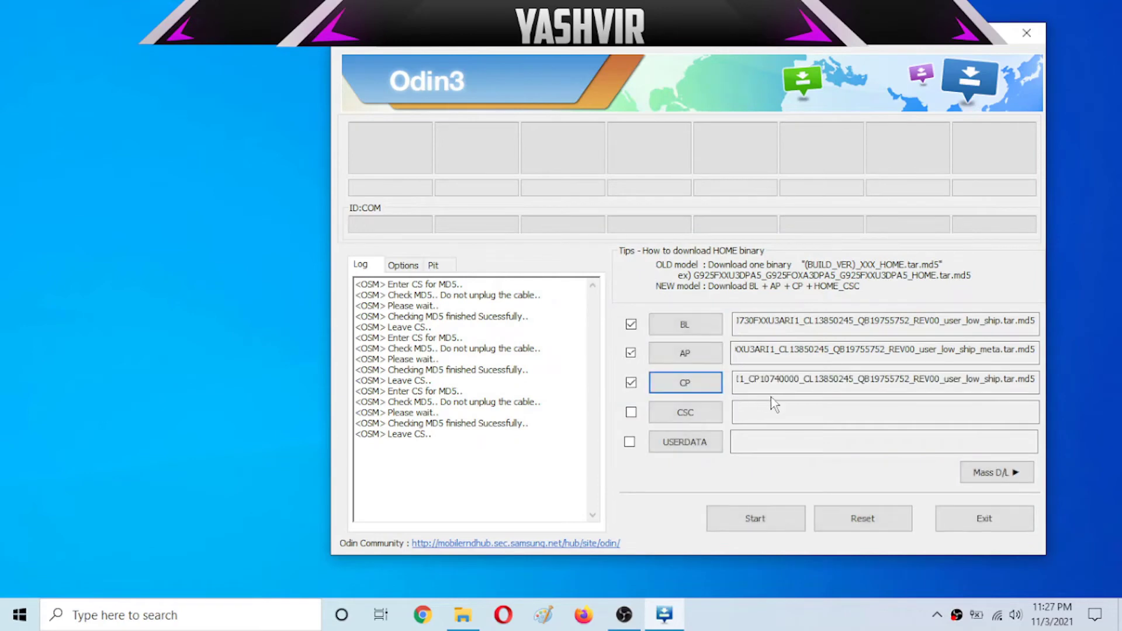
Step: Load the HOME_CSC_LUX_J730FLUX3ARI1 file from the Firmware J7 Pro folder into the CSC slot
click(685, 412)
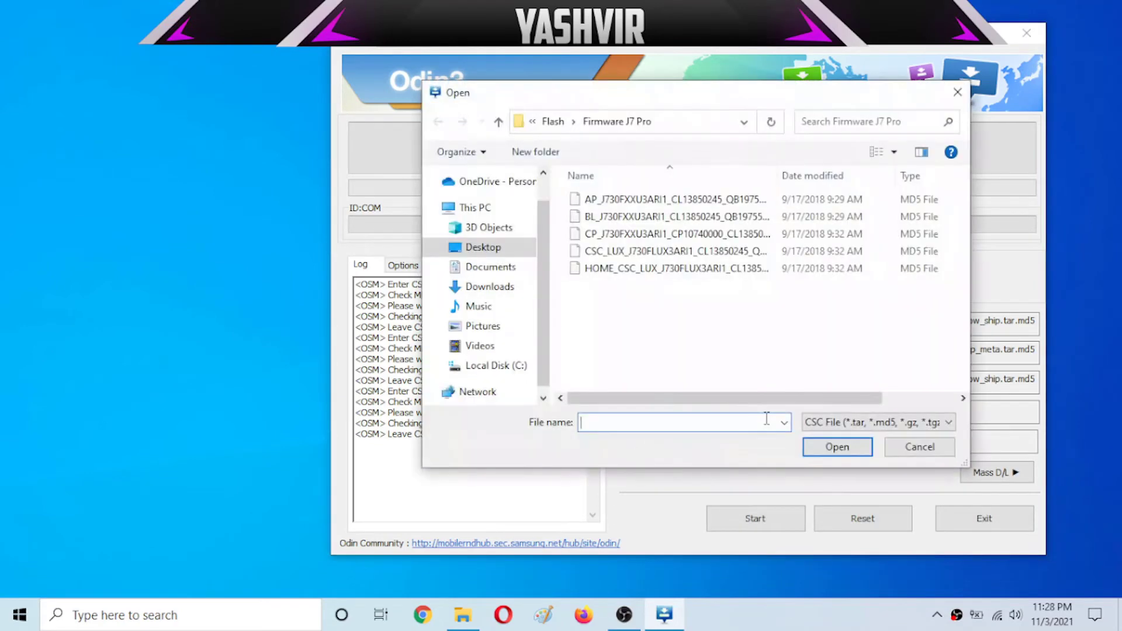
click(626, 275)
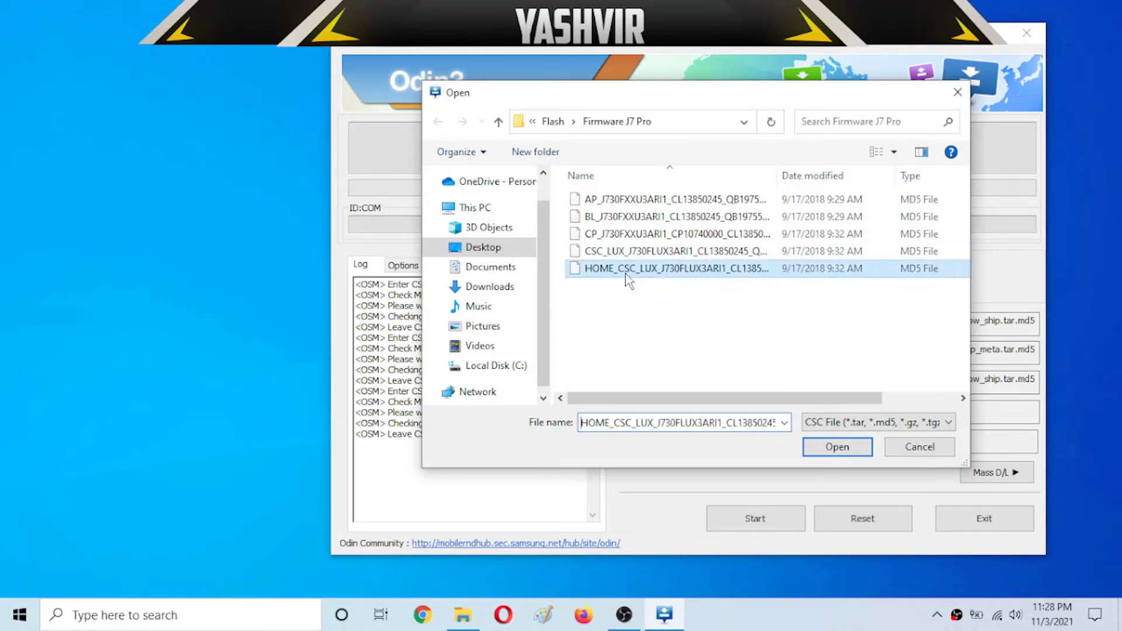
click(823, 447)
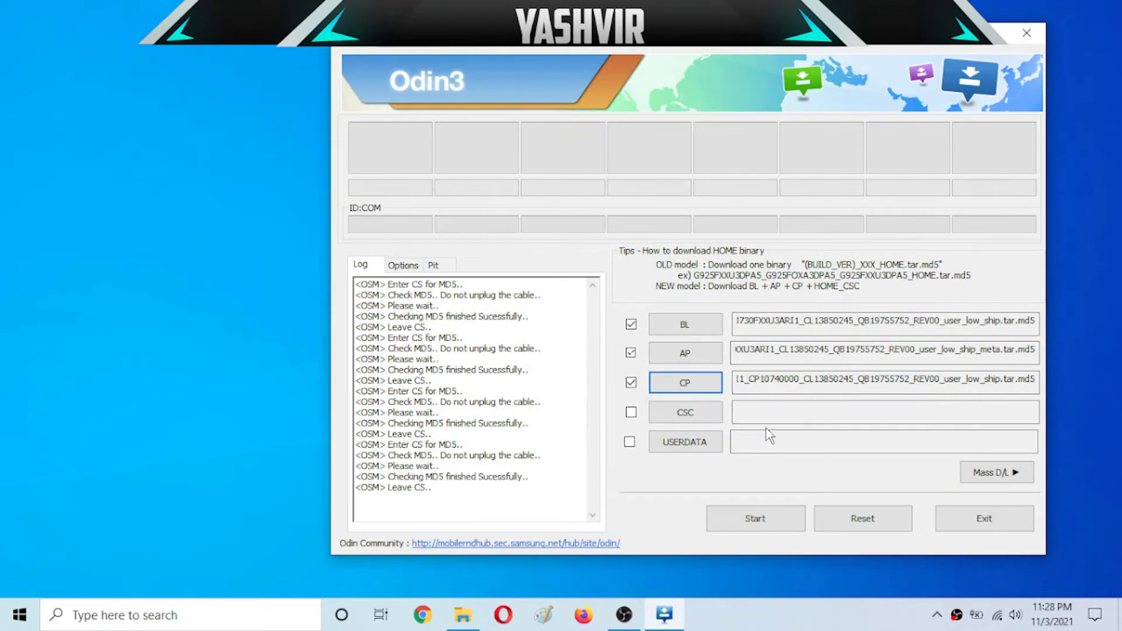
click(818, 627)
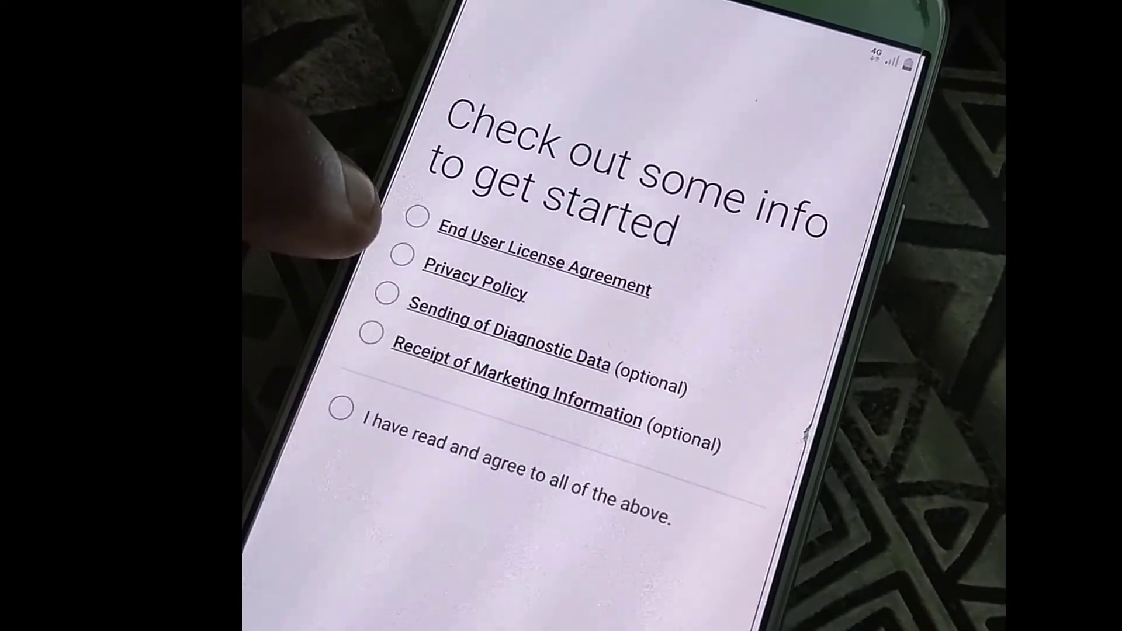
click(451, 270)
click(444, 291)
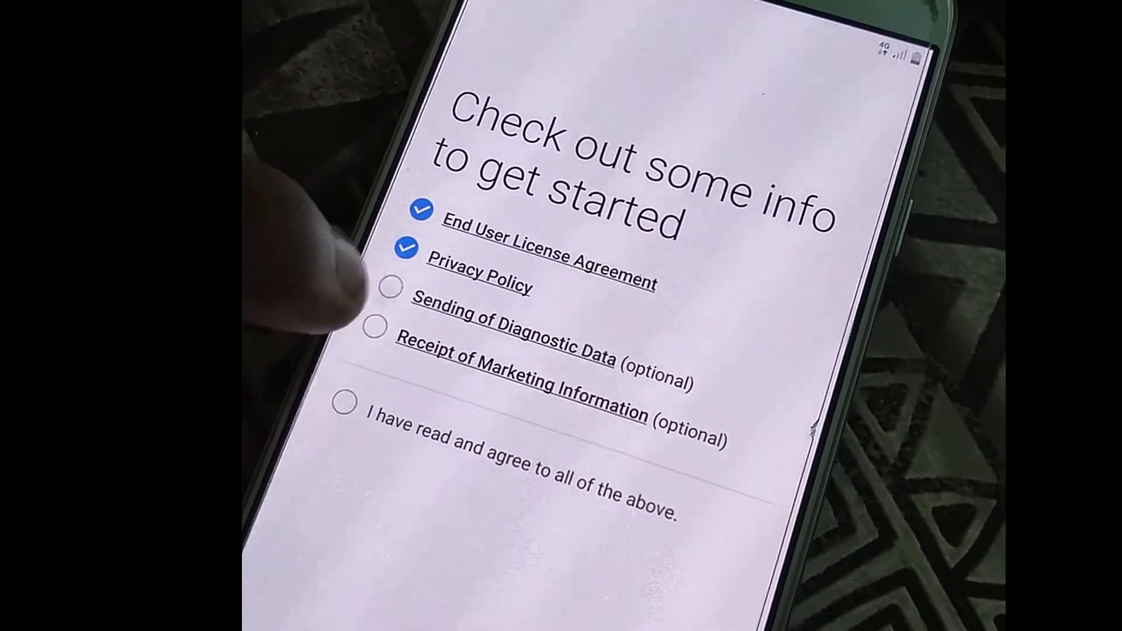
click(391, 289)
click(375, 329)
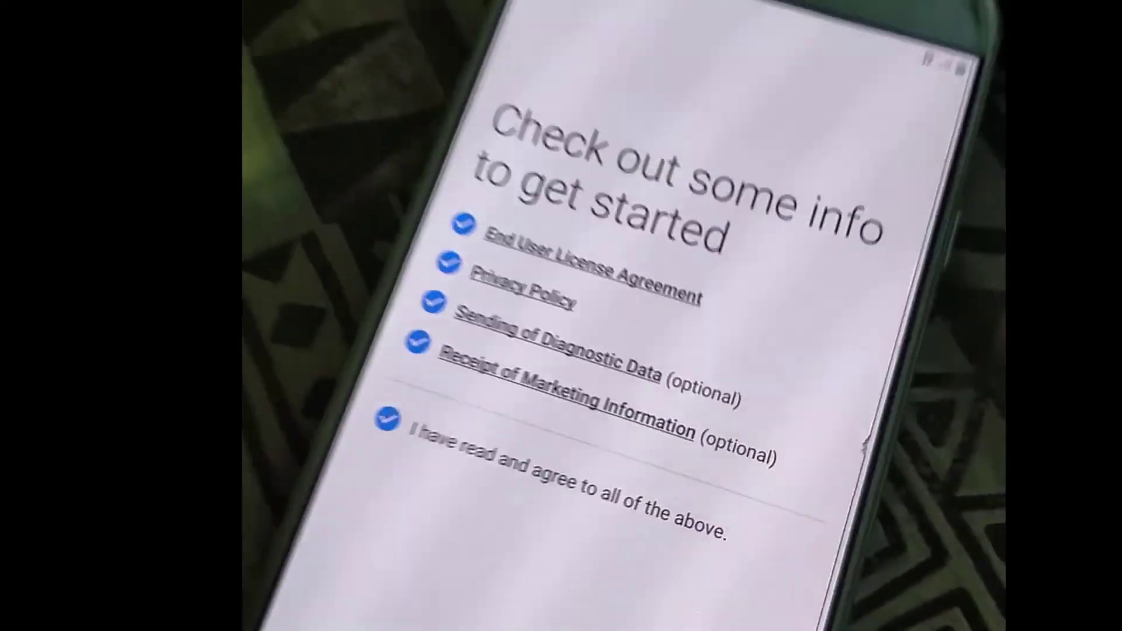
click(608, 404)
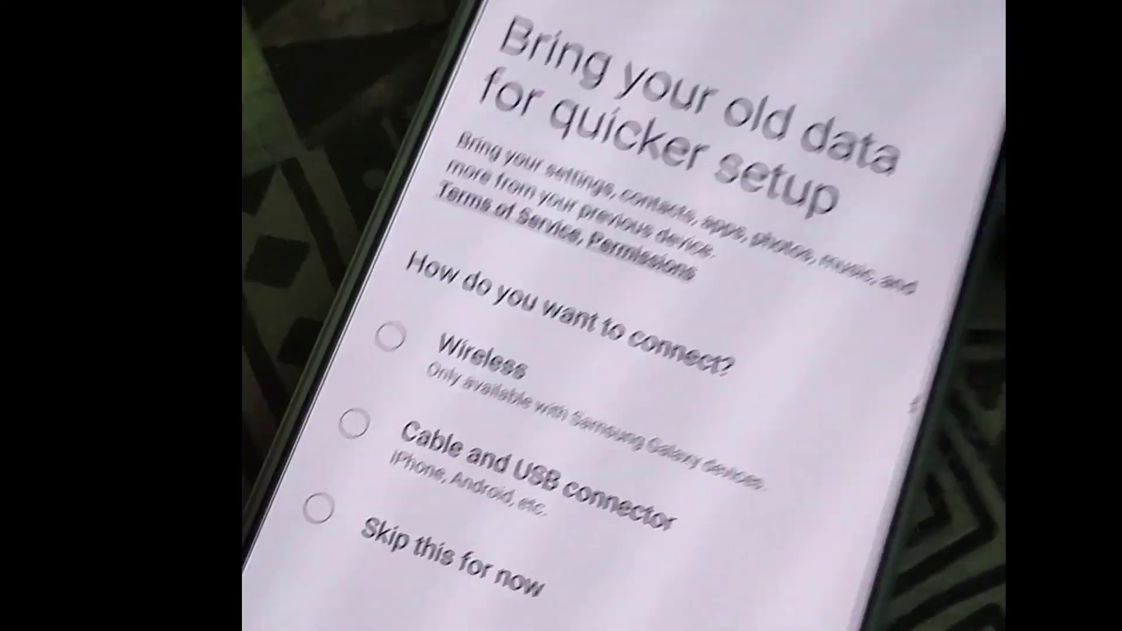
click(318, 507)
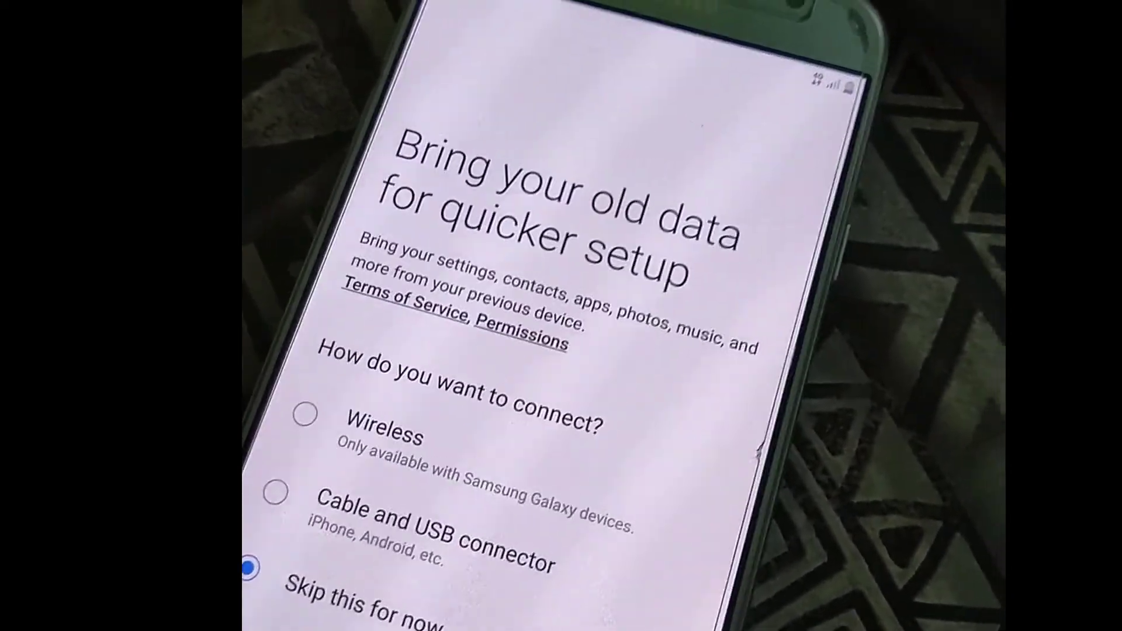